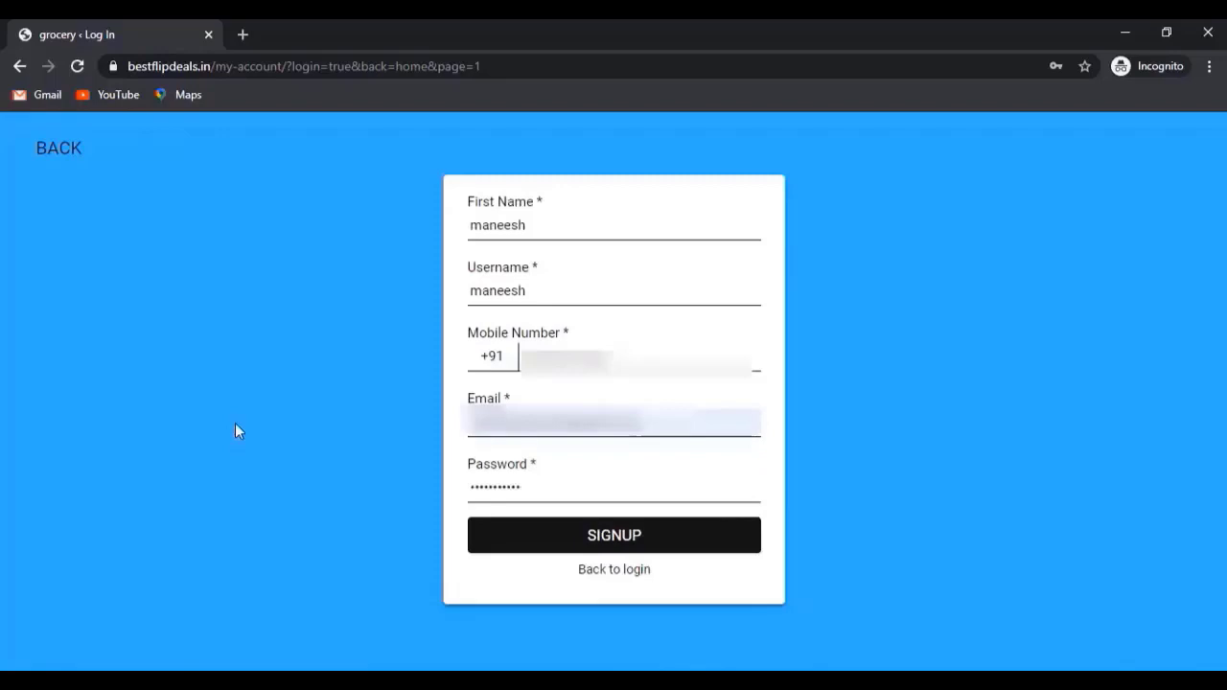
Step: Submit the signup form and verify the new account with the OTP from the SMS
click(623, 542)
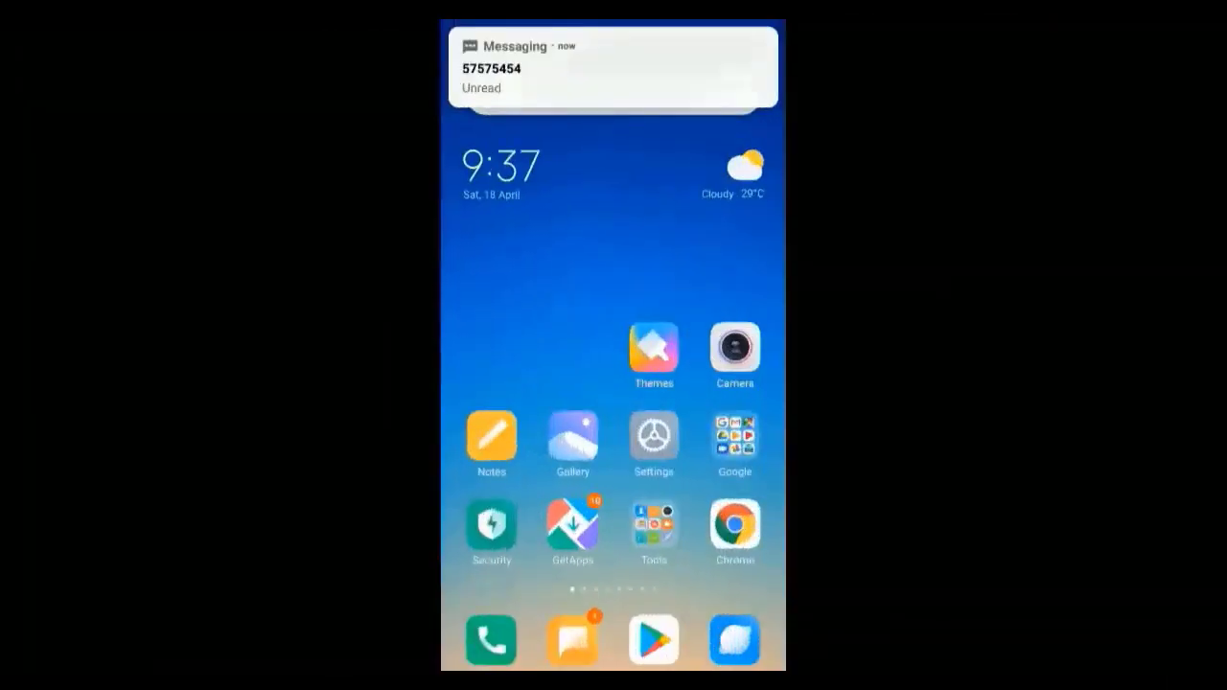
click(614, 67)
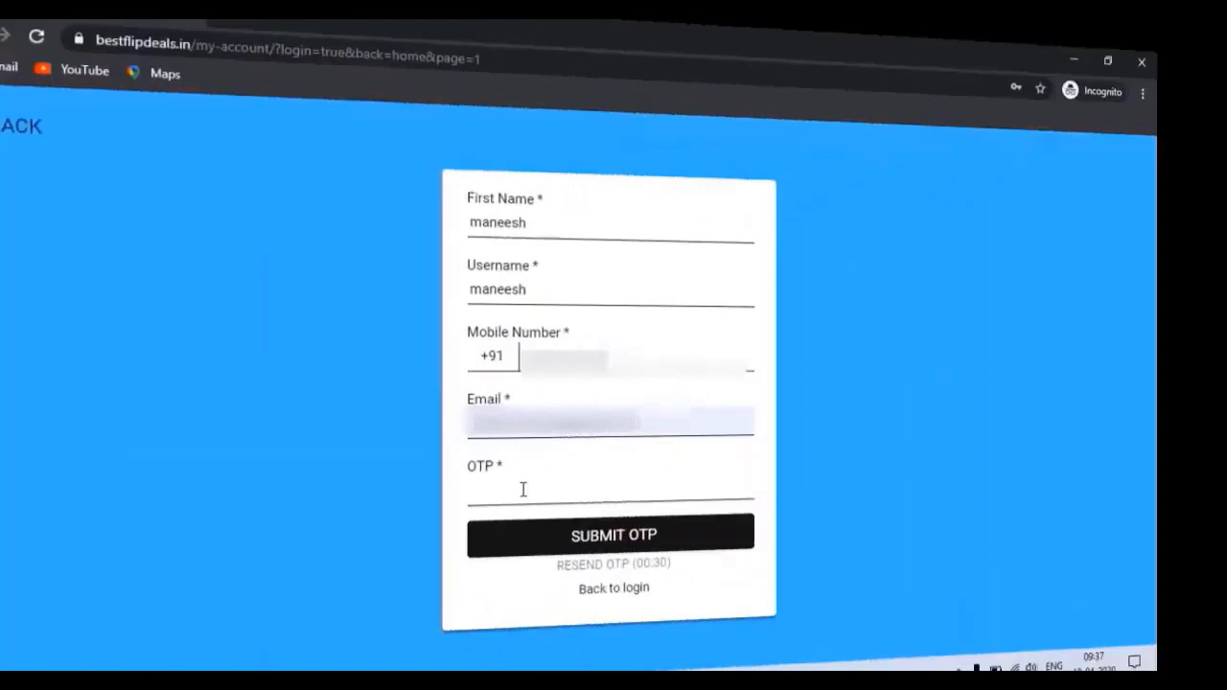
click(561, 547)
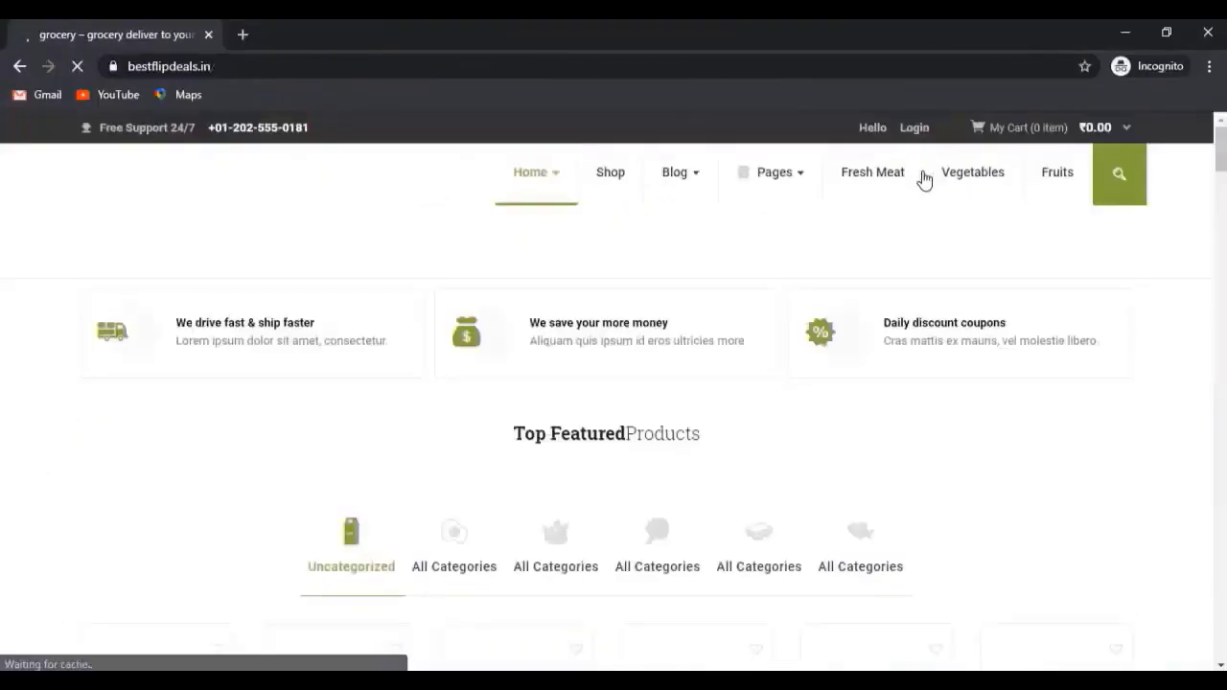
Step: Log back in to the store with a freshly received OTP
click(915, 129)
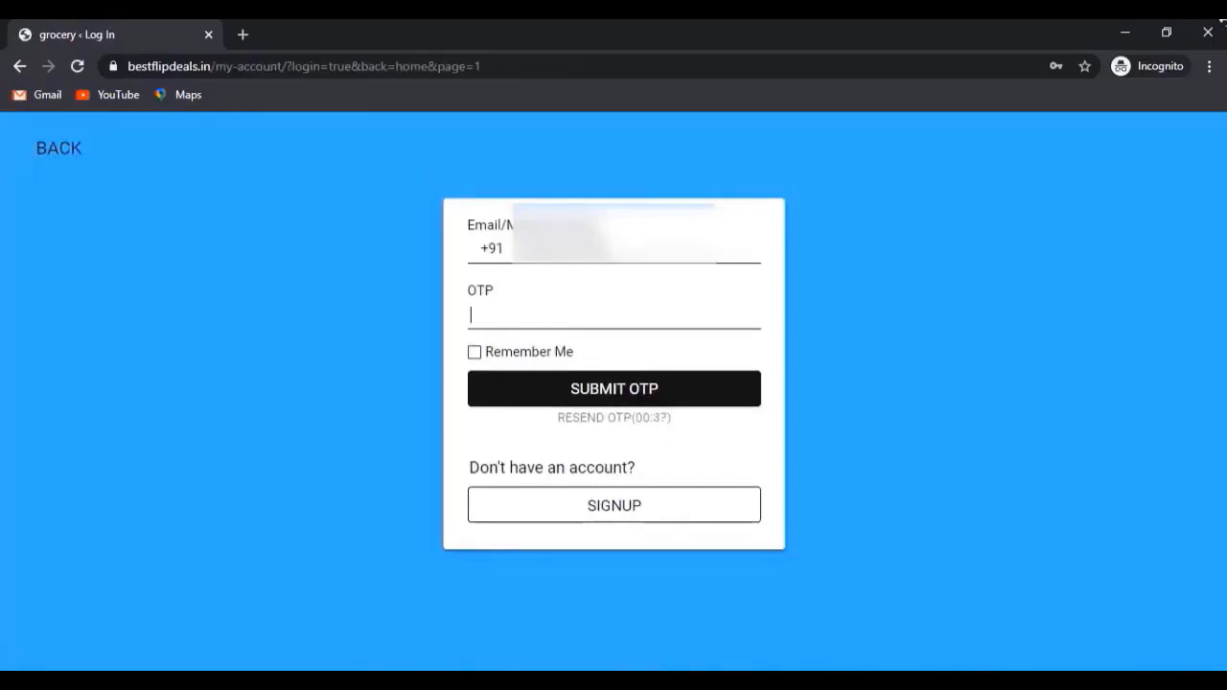
click(616, 393)
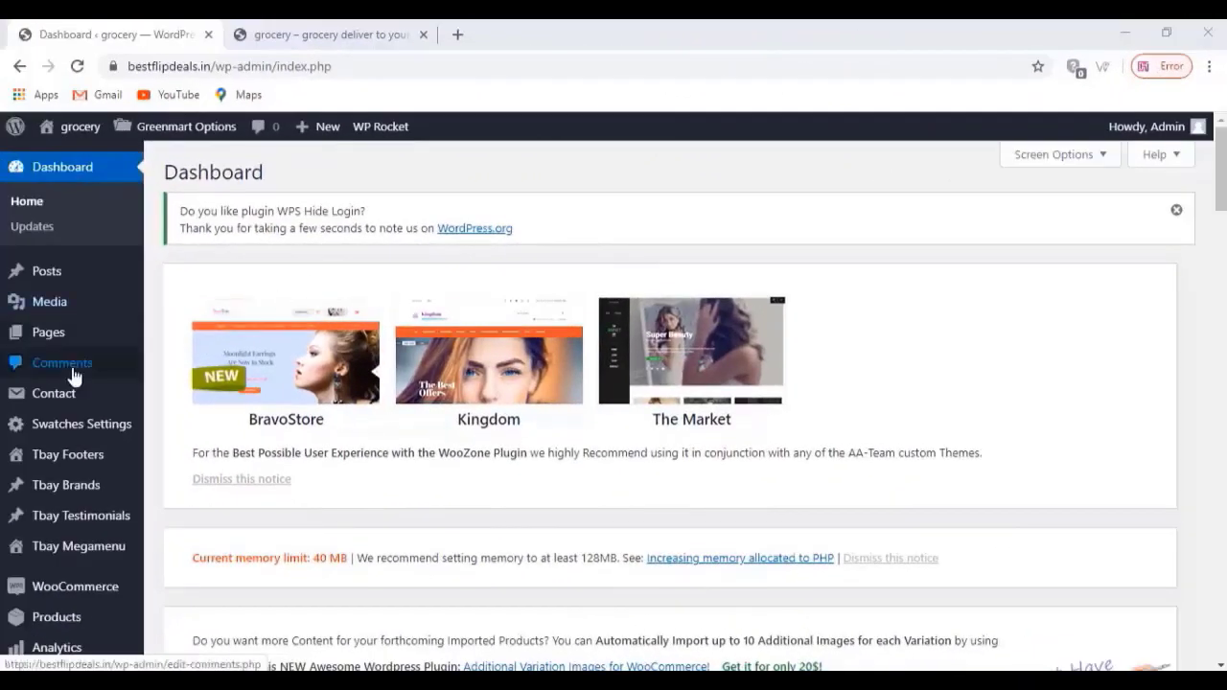
Step: Go to Plugins > Add New and reveal the Upload Plugin .zip form
scroll(80, 380, down, 2)
scroll(80, 379, down, 1)
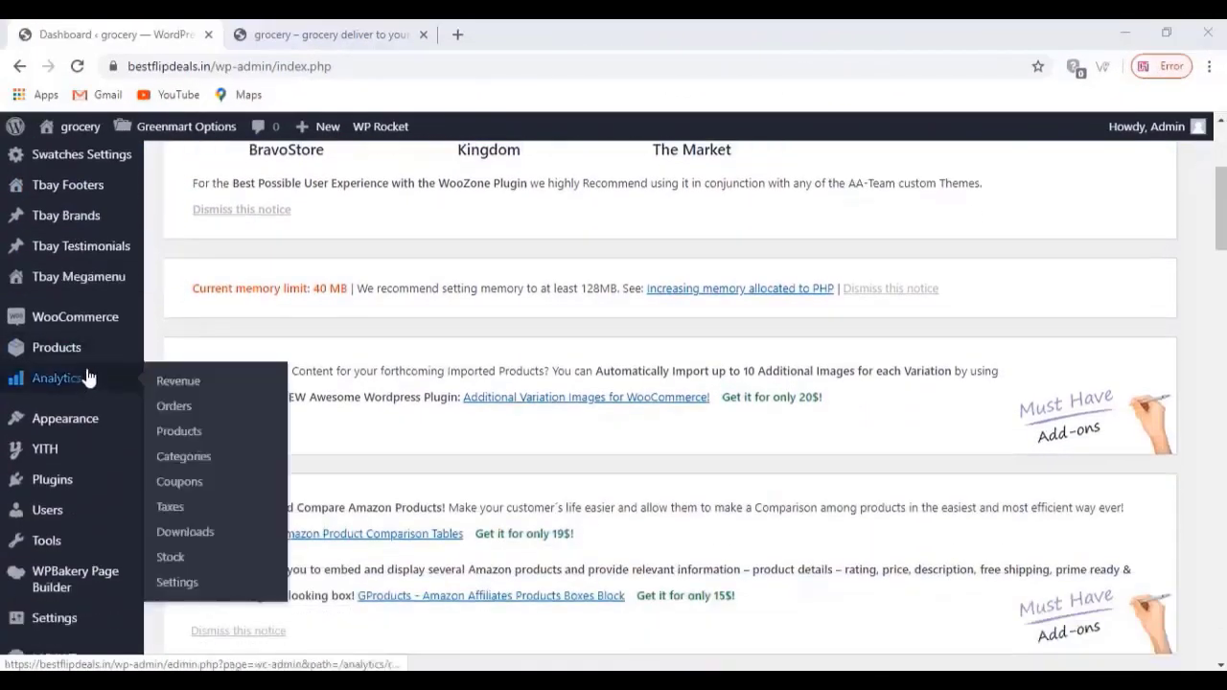
scroll(96, 355, down, 1)
scroll(96, 355, down, 2)
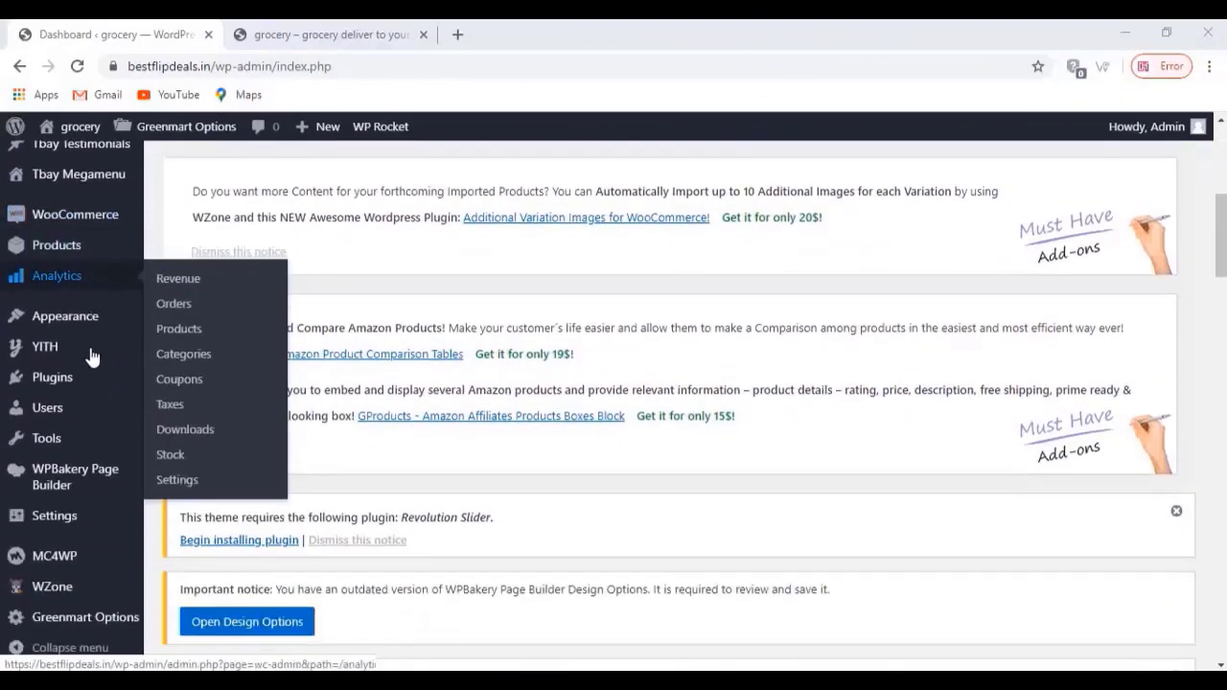
mouse_move(67, 379)
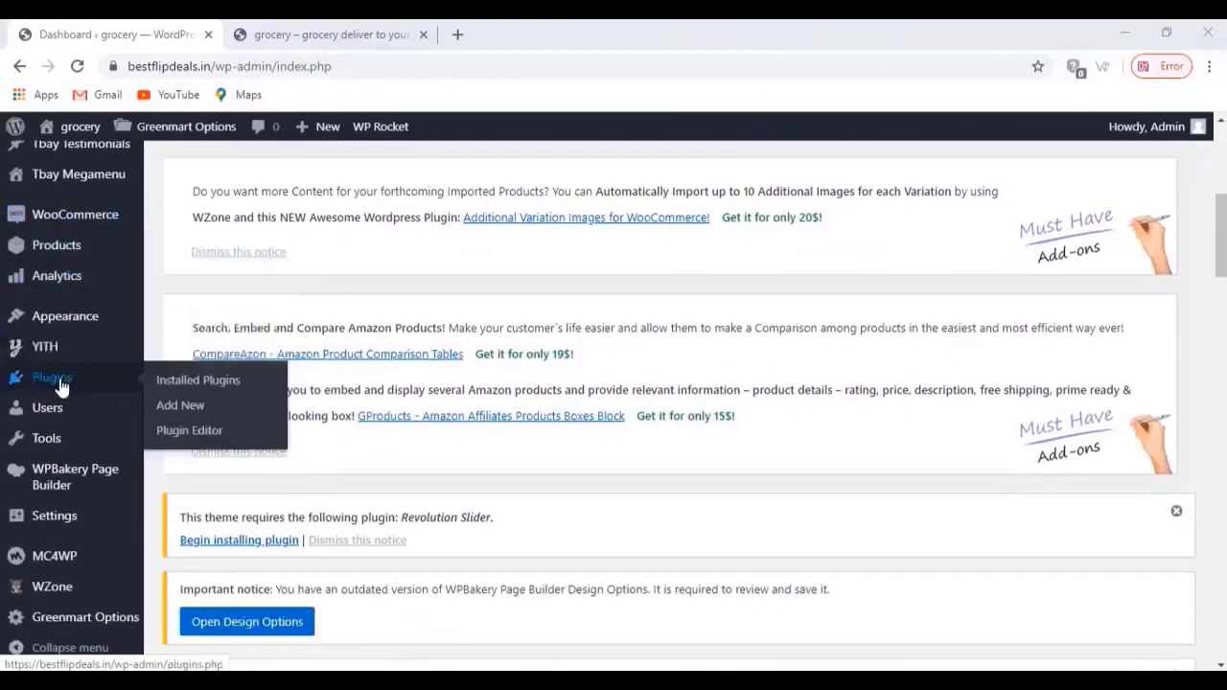
click(189, 411)
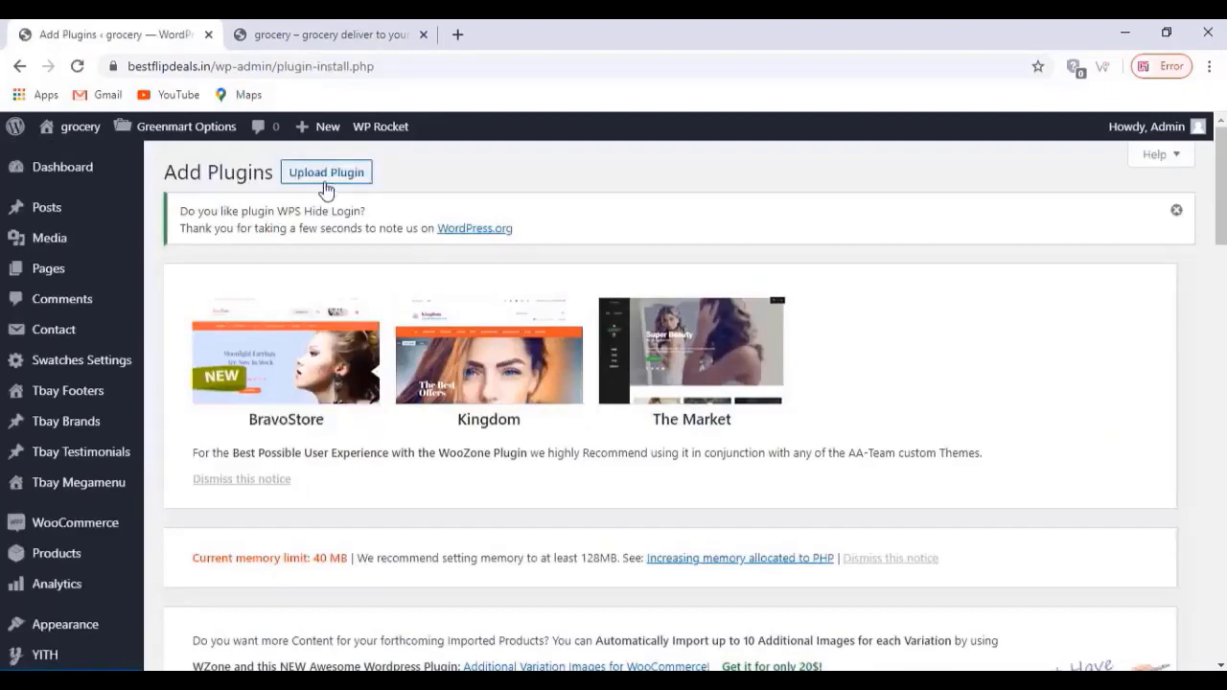
click(326, 173)
scroll(350, 354, down, 8)
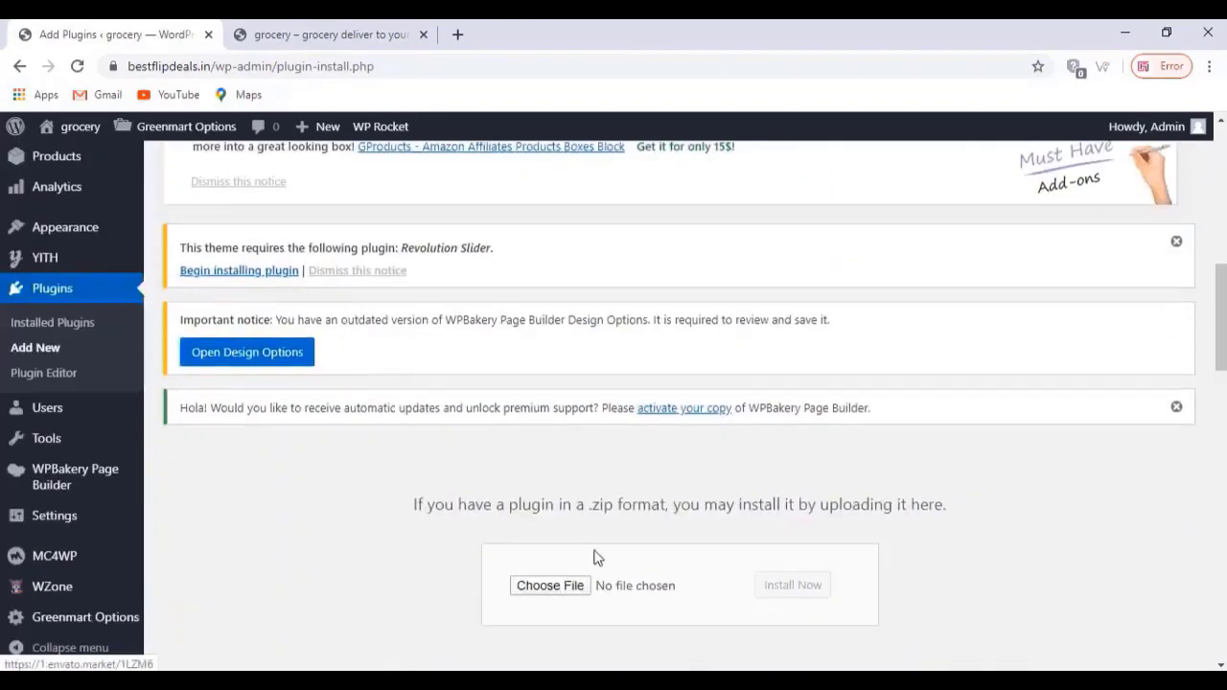
scroll(566, 561, down, 1)
Step: Upload digits7.3.zip from the Downloads folder and install the Digits plugin
click(537, 497)
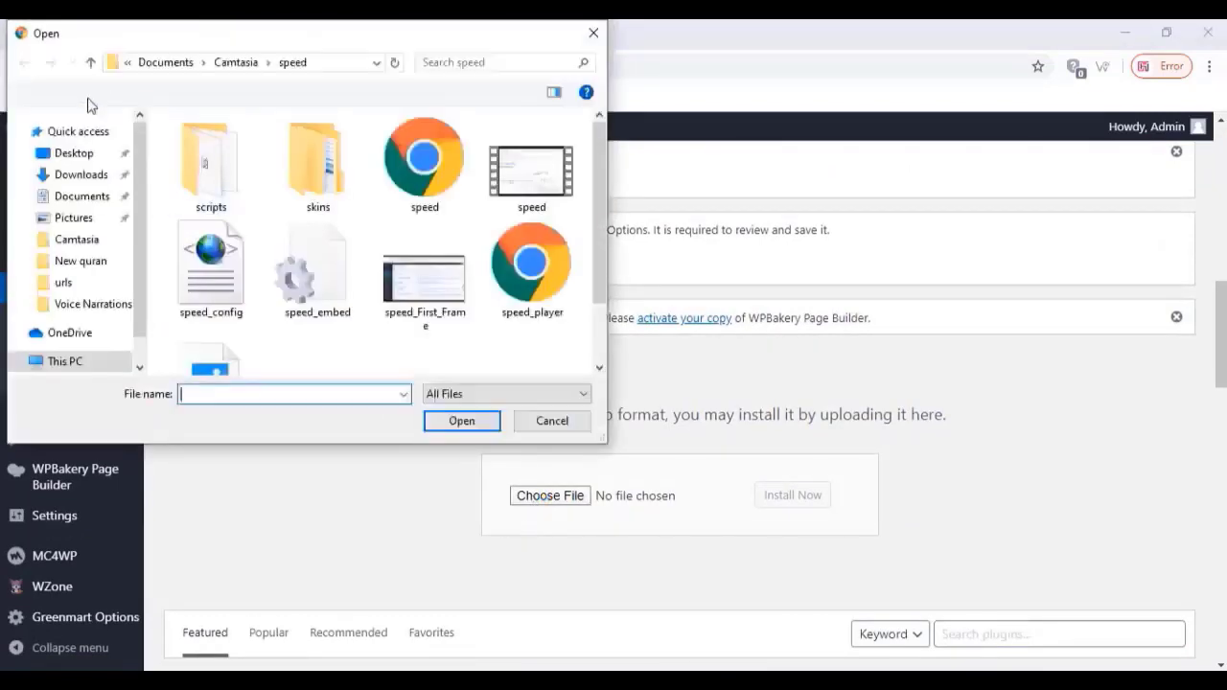
click(79, 174)
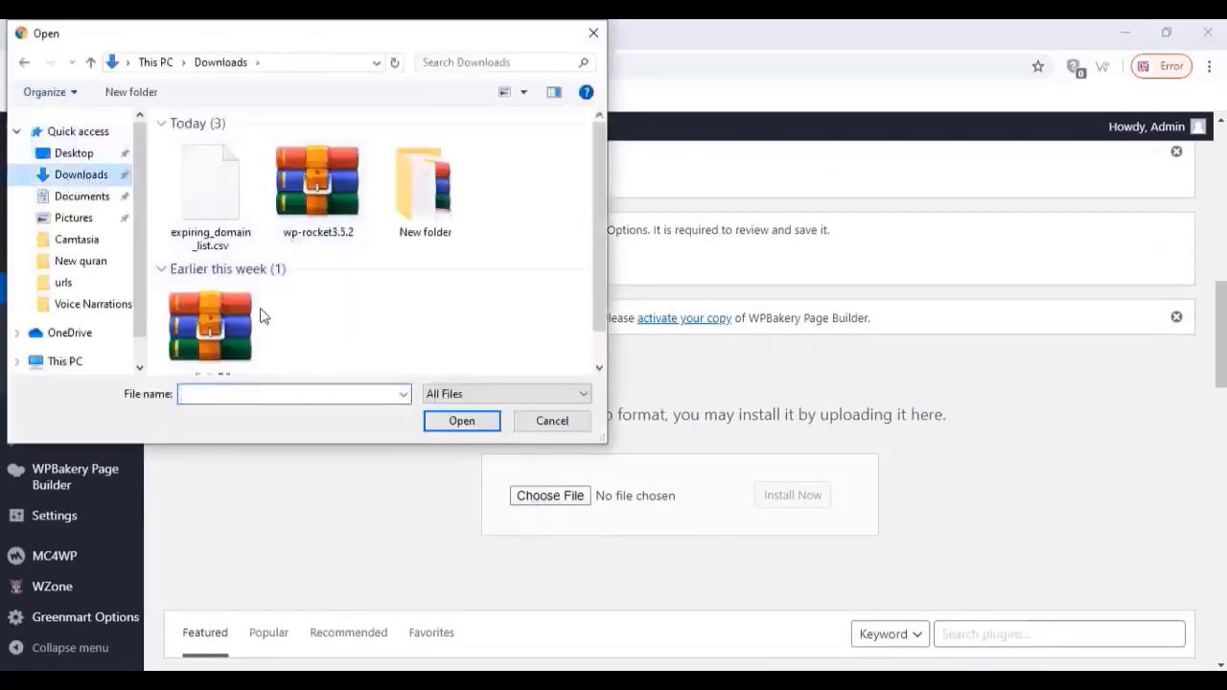
click(213, 326)
click(460, 422)
click(805, 500)
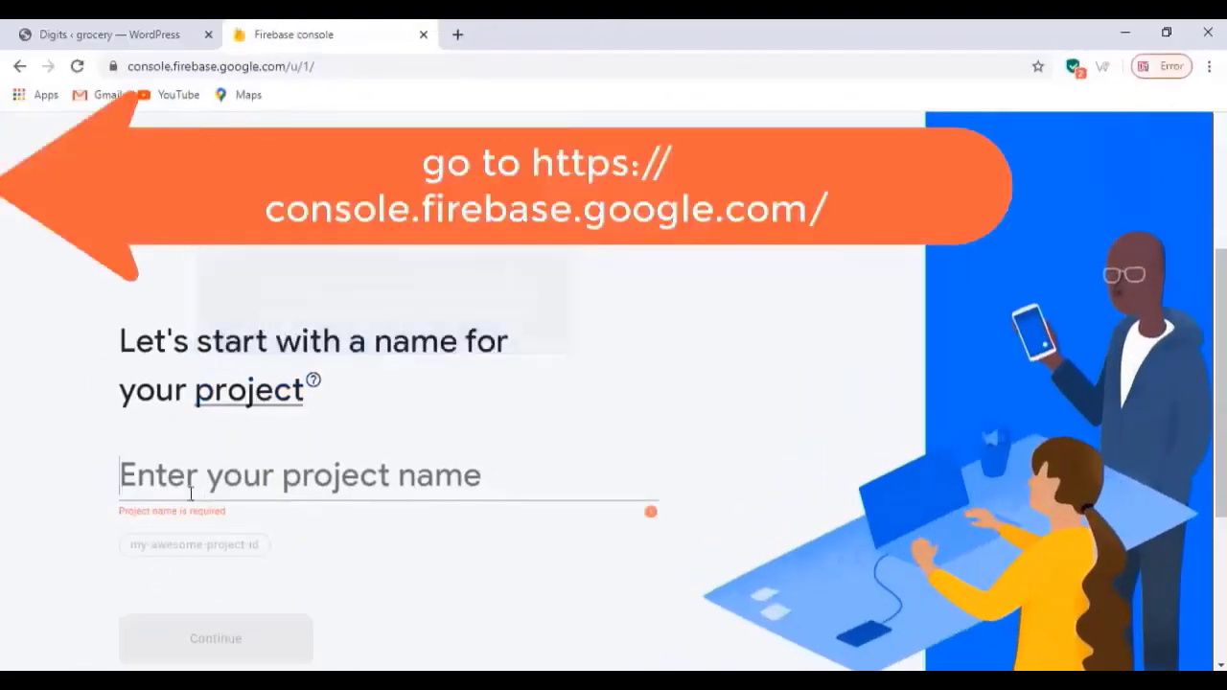
Step: Paste bestflipdeals as the new Firebase project name and continue
right_click(185, 484)
click(245, 340)
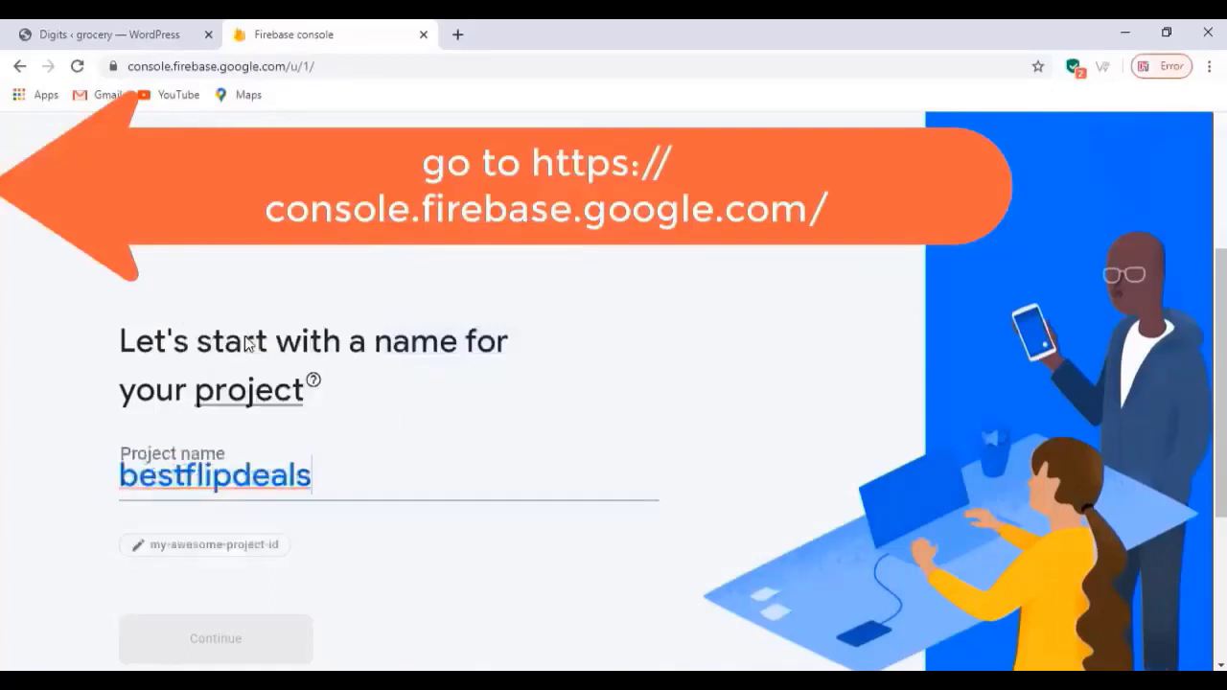
scroll(205, 436, down, 2)
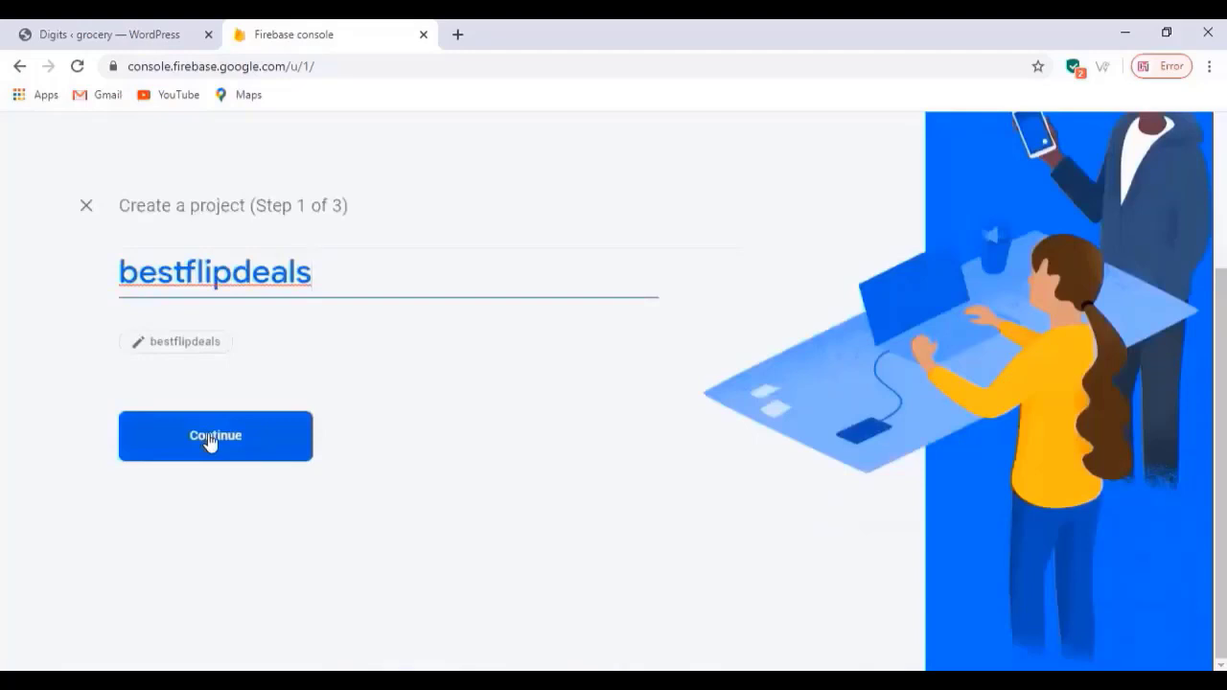
click(211, 437)
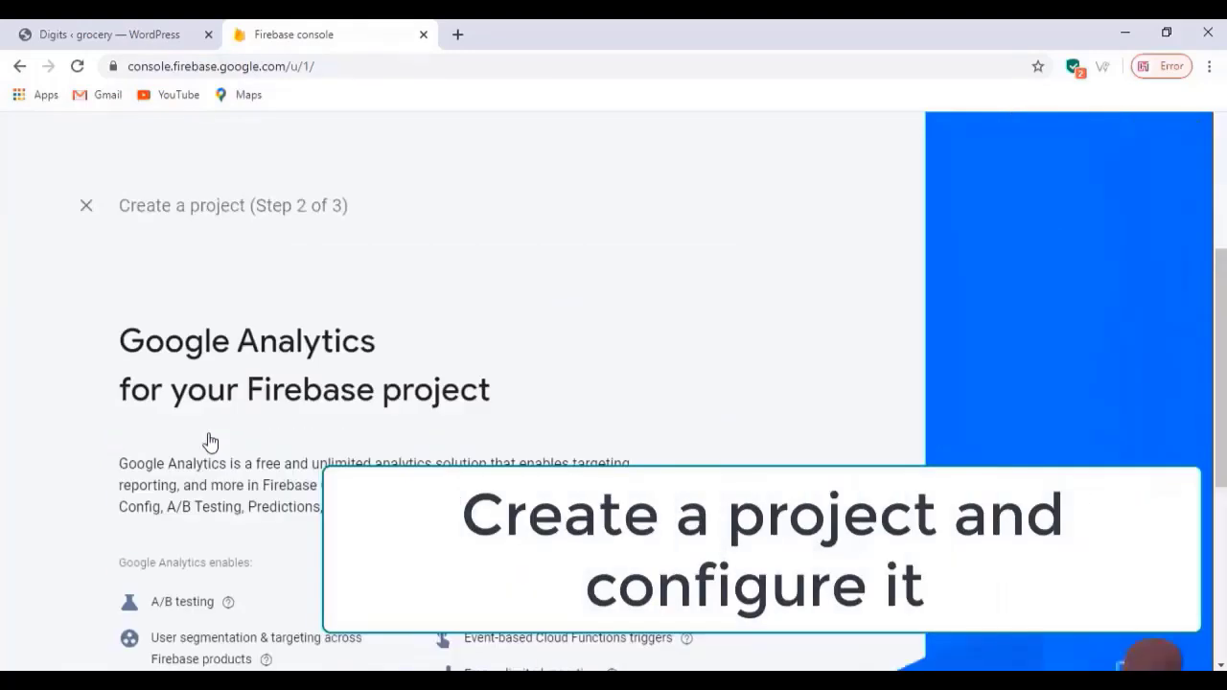
Step: Link Google Analytics to the Default Account for Firebase and create the project
scroll(210, 441, down, 2)
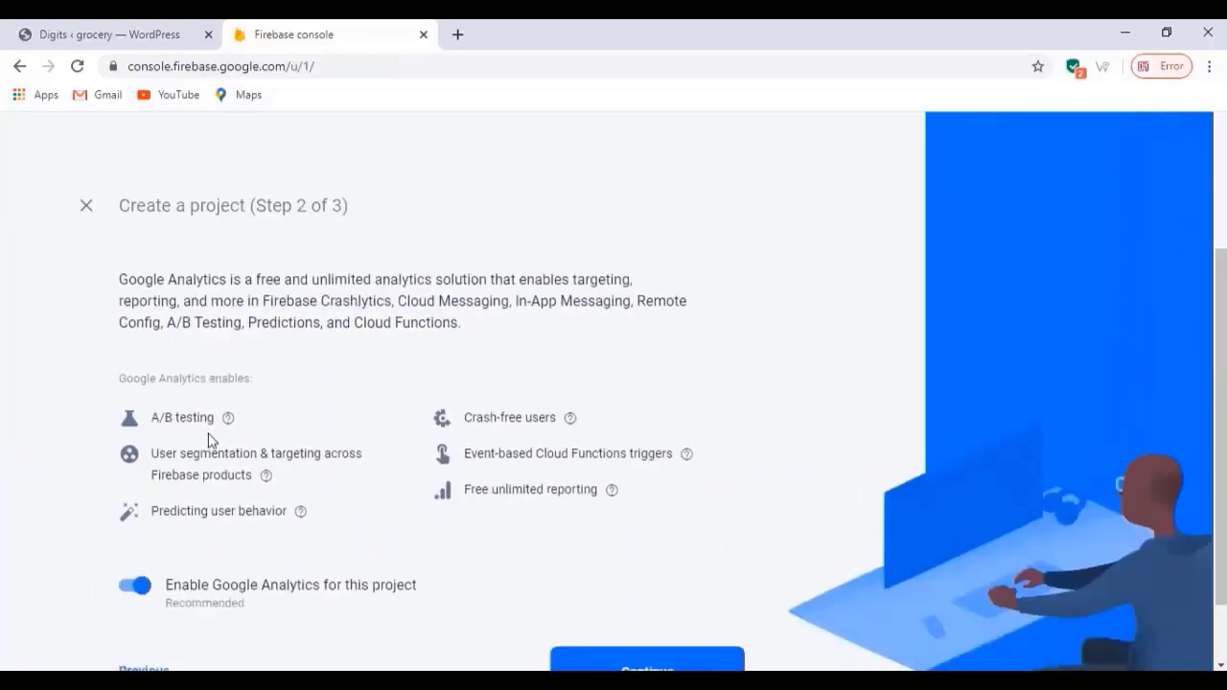
scroll(211, 439, down, 1)
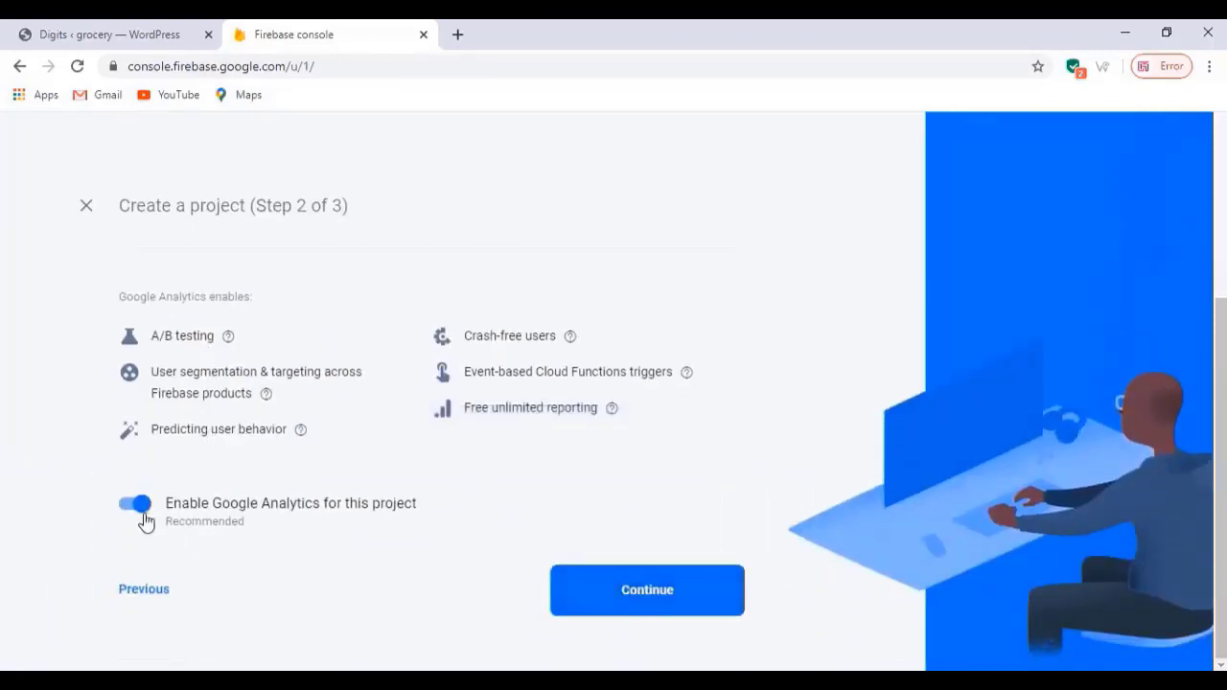
click(621, 600)
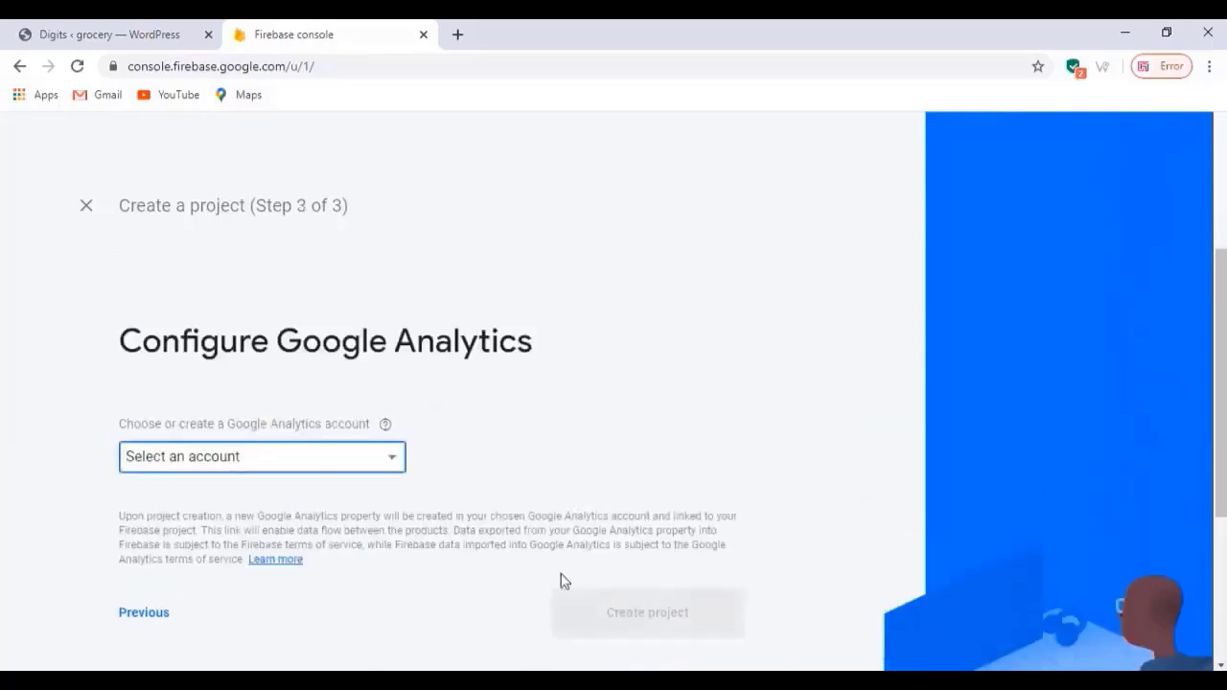
click(353, 462)
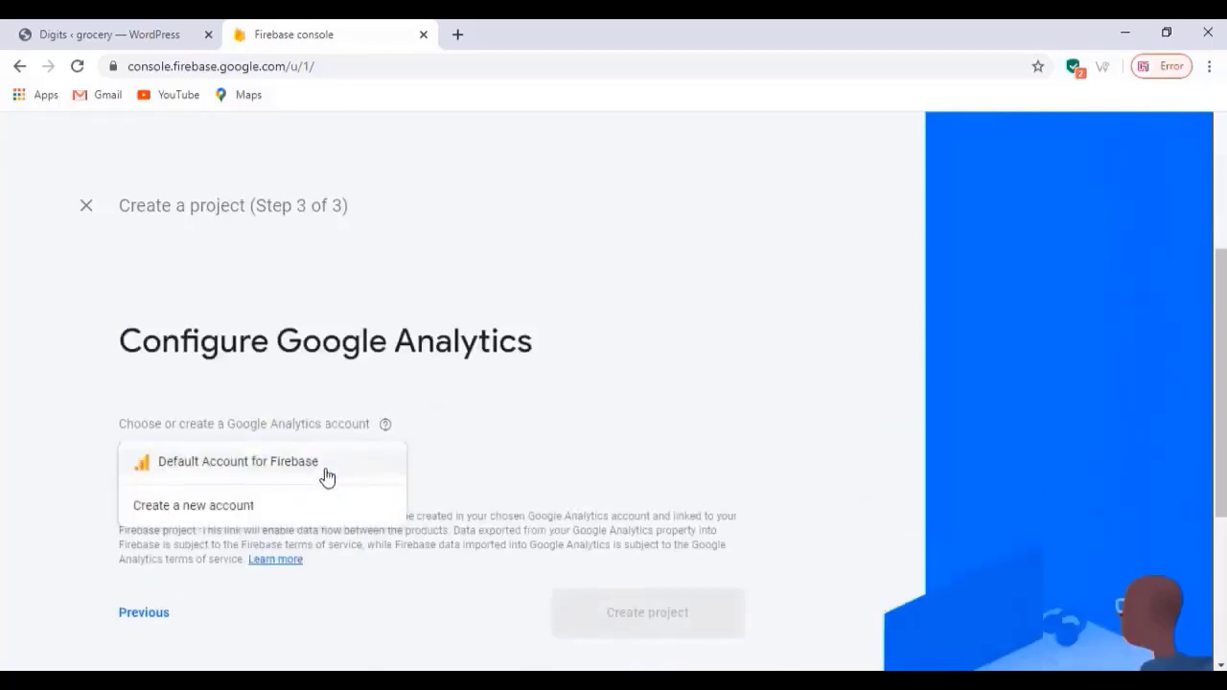
click(325, 472)
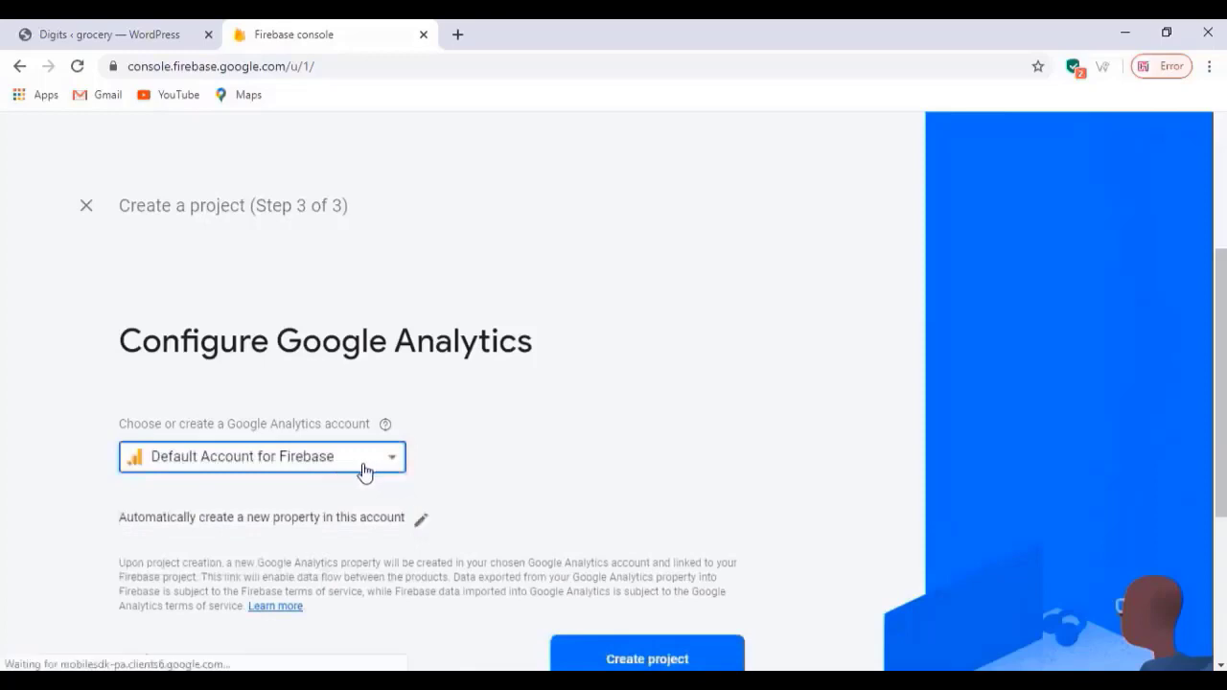
scroll(431, 474, down, 2)
click(651, 468)
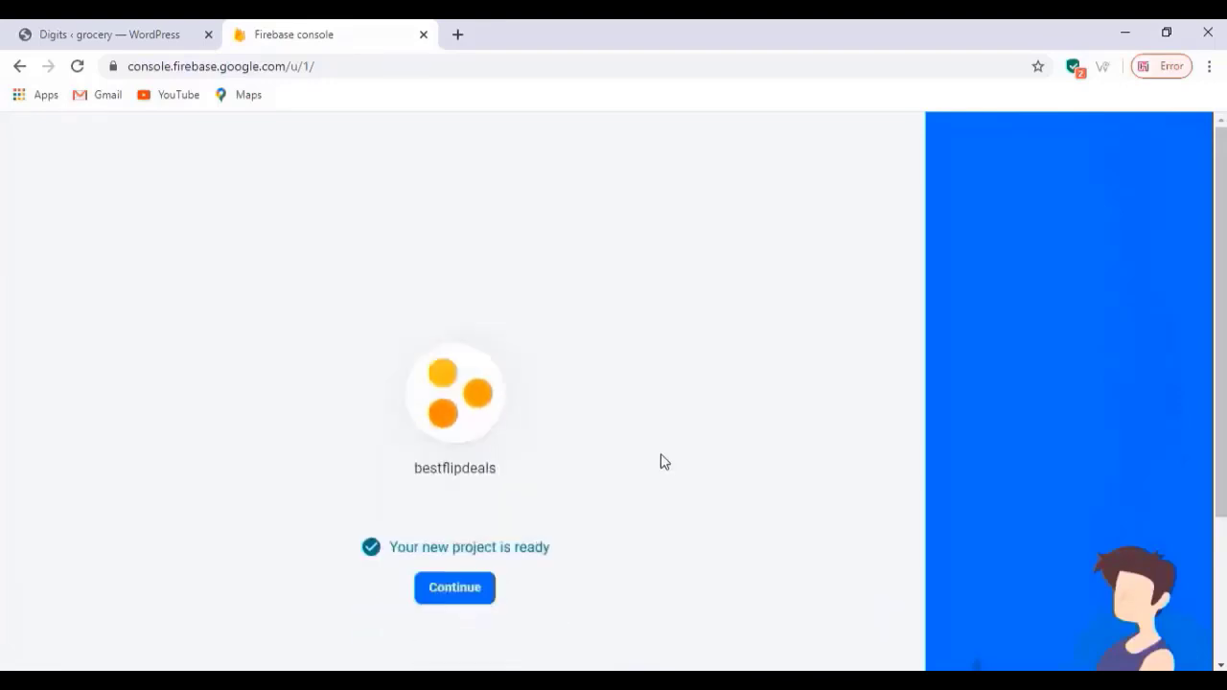
click(454, 589)
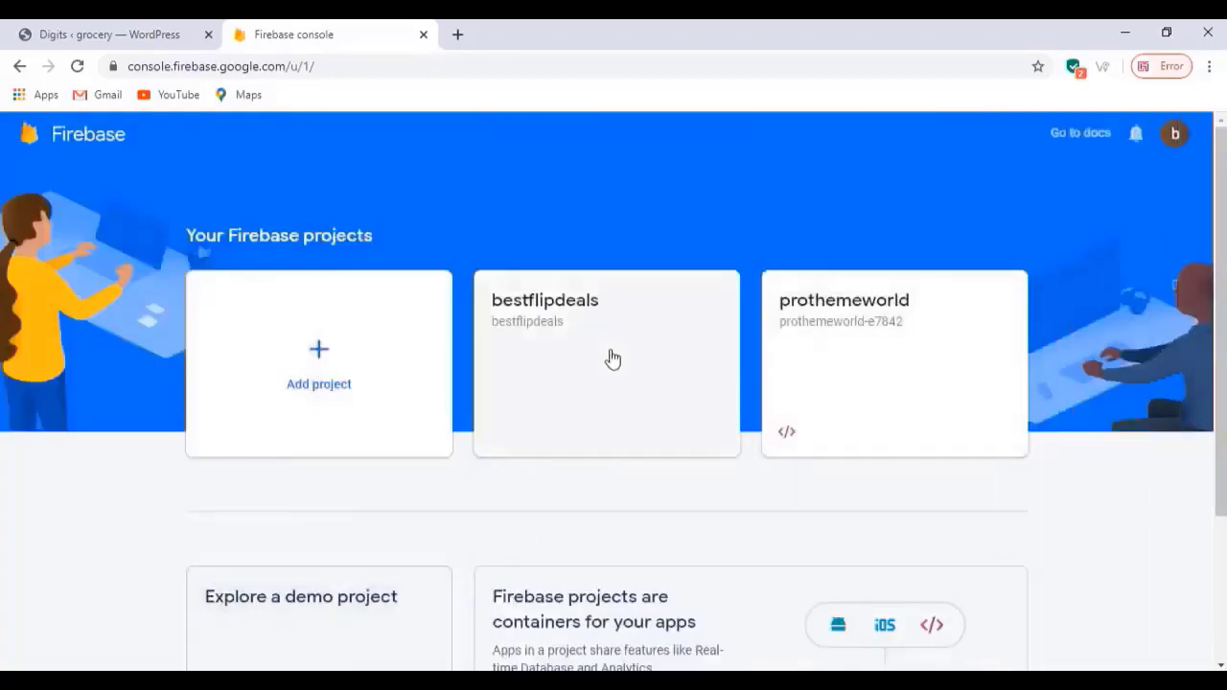
Step: Register a web app nicknamed bestflipdeals in the project and continue to the console
click(613, 359)
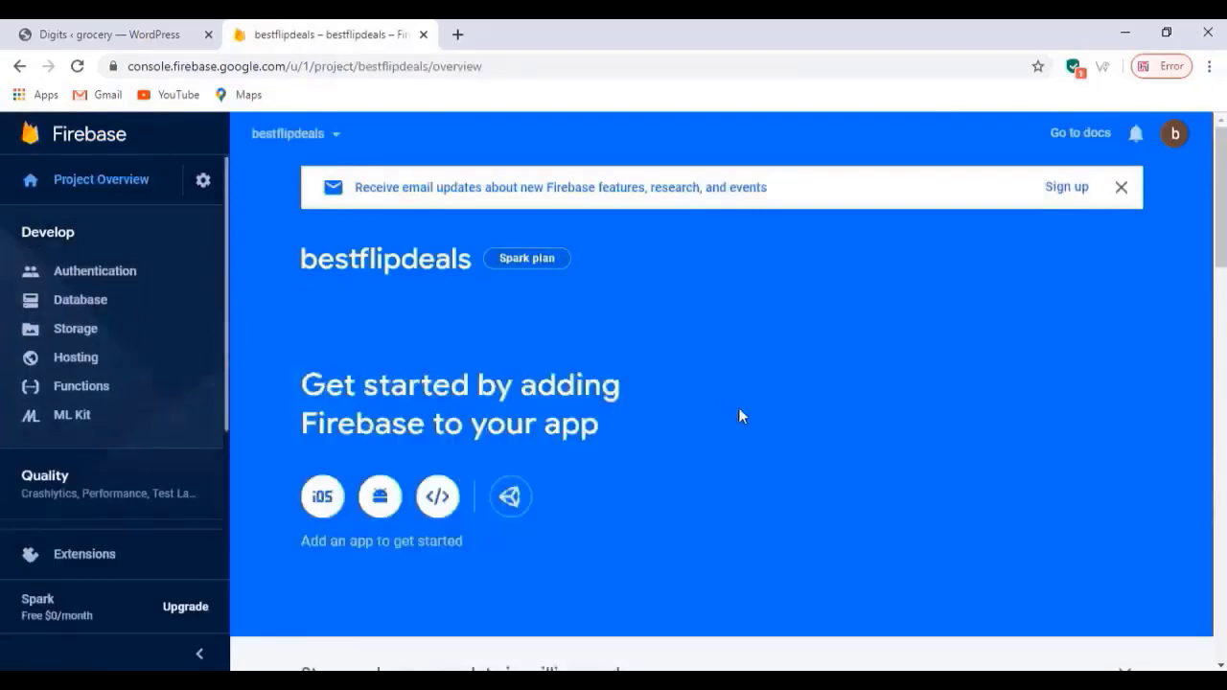
click(437, 497)
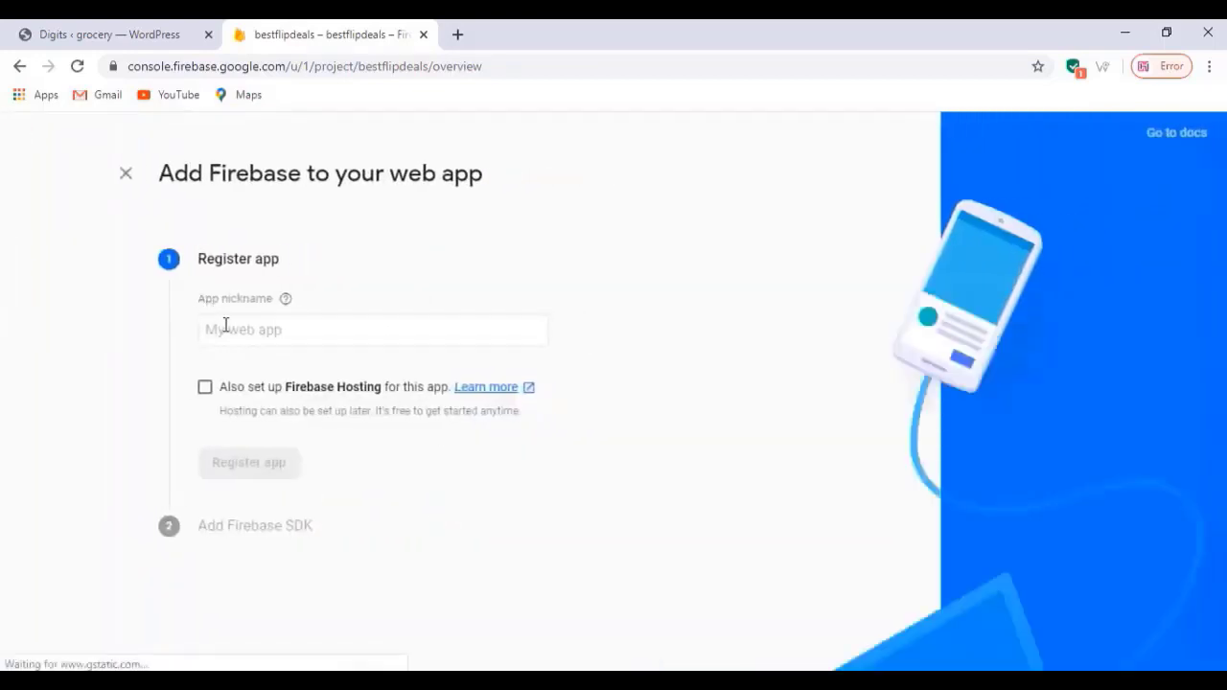
right_click(231, 332)
click(271, 473)
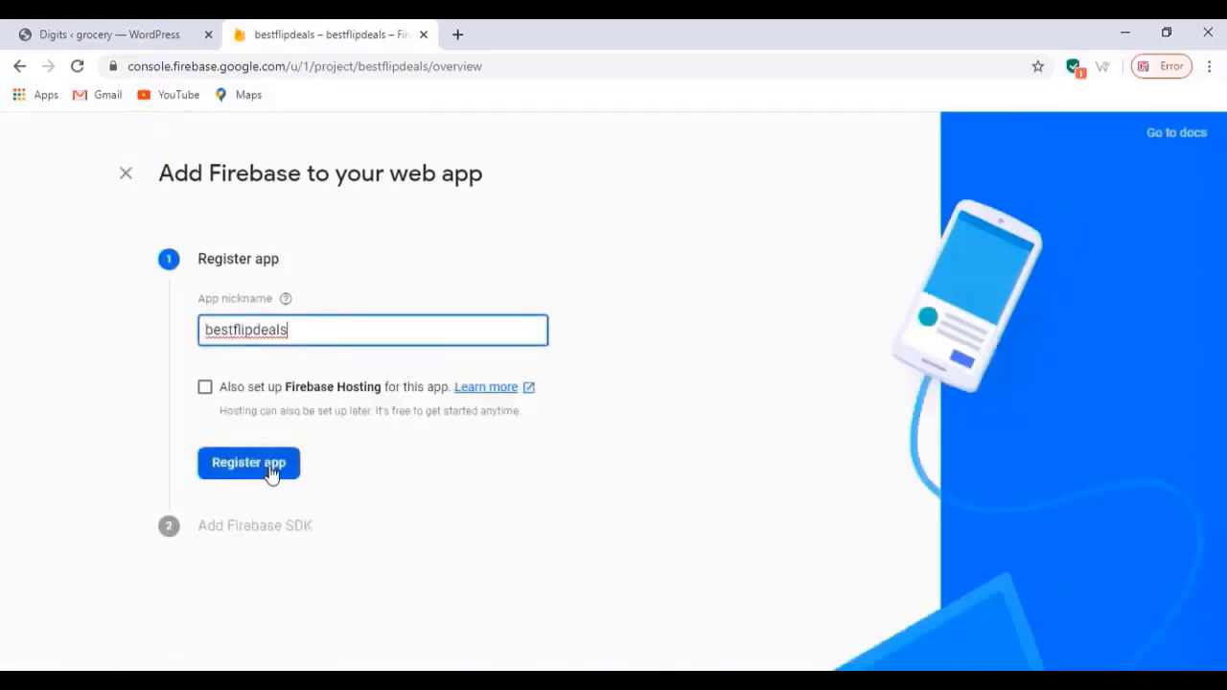
click(270, 470)
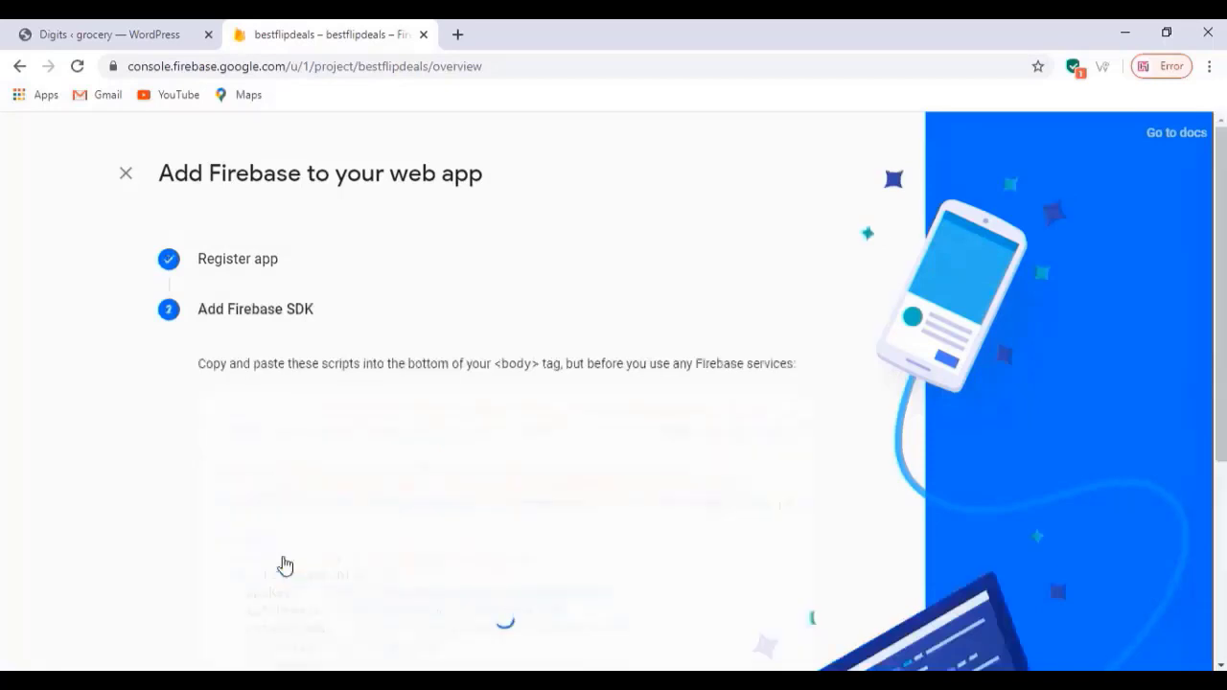
scroll(282, 559, down, 3)
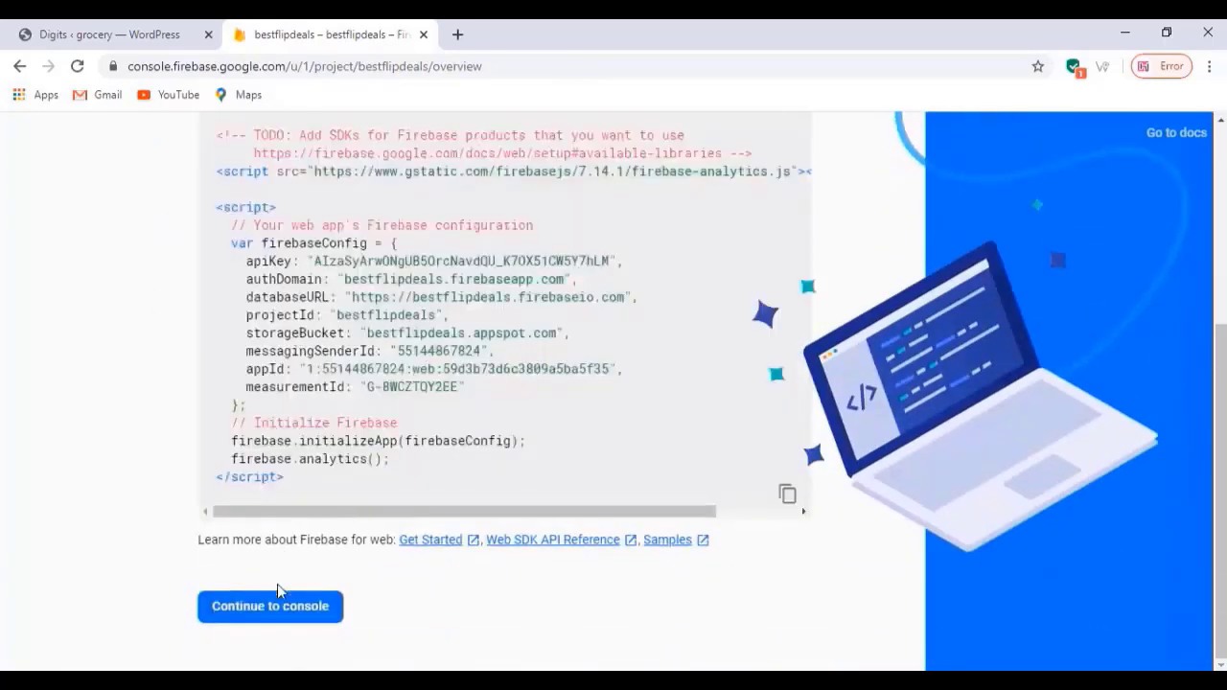
click(264, 611)
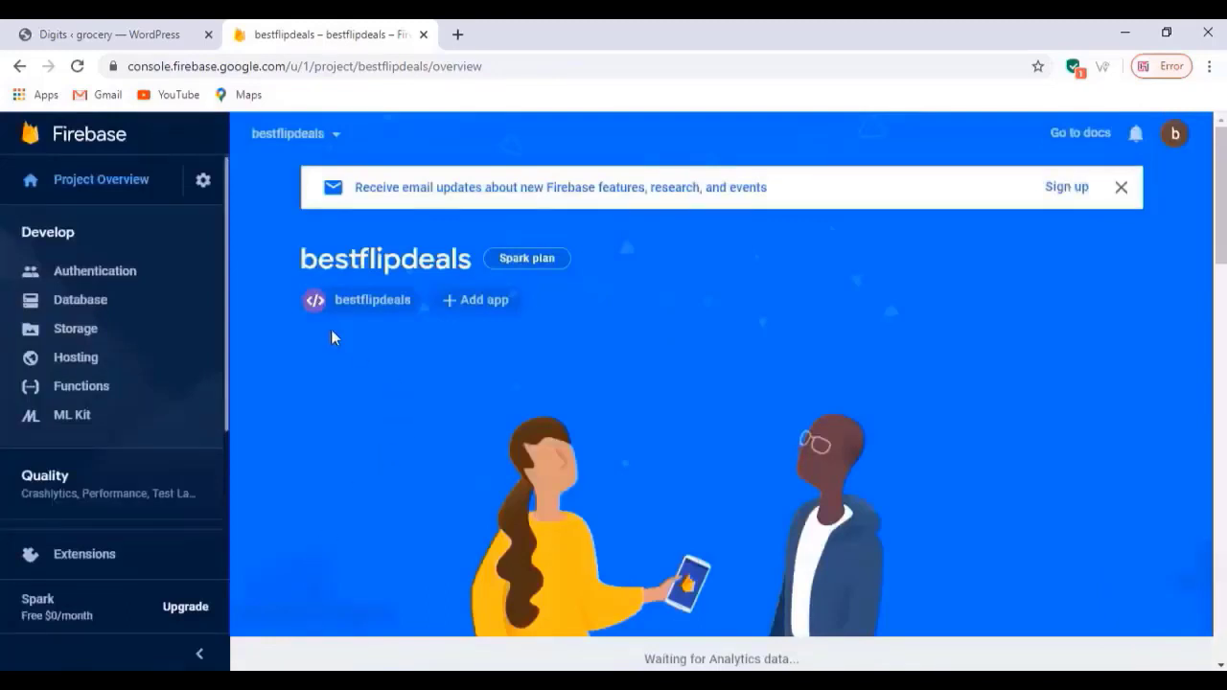
Step: In Project settings, switch the web app's Firebase SDK snippet to Config view
click(202, 180)
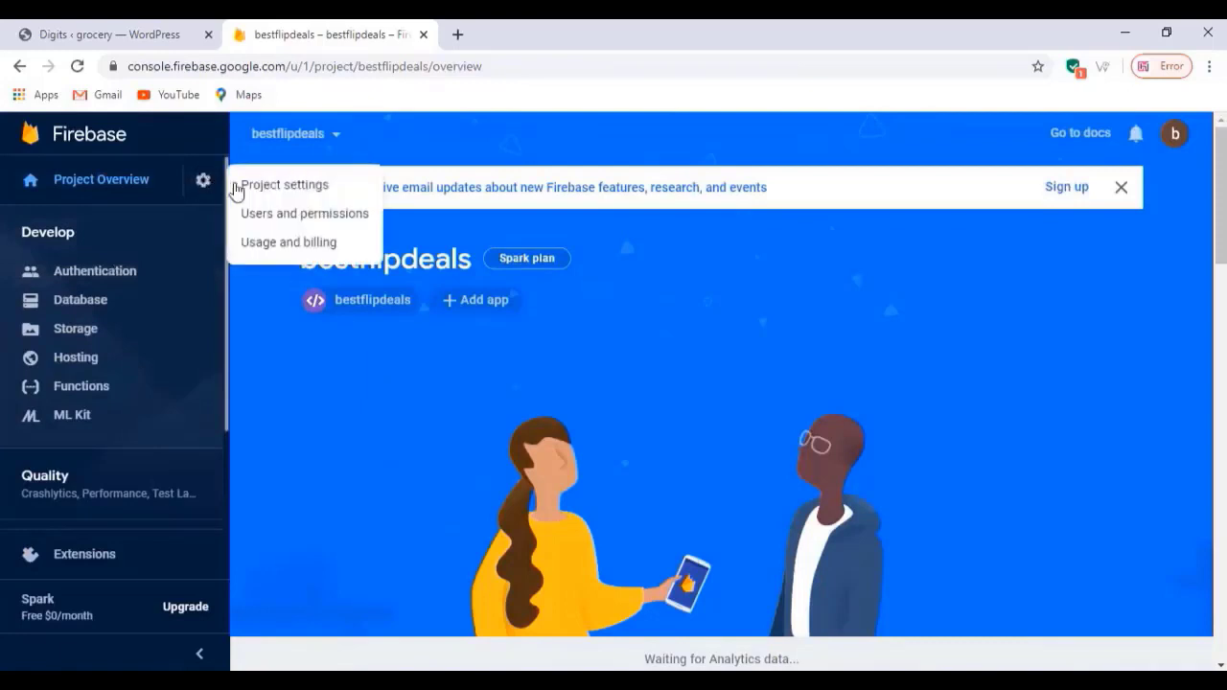
click(268, 190)
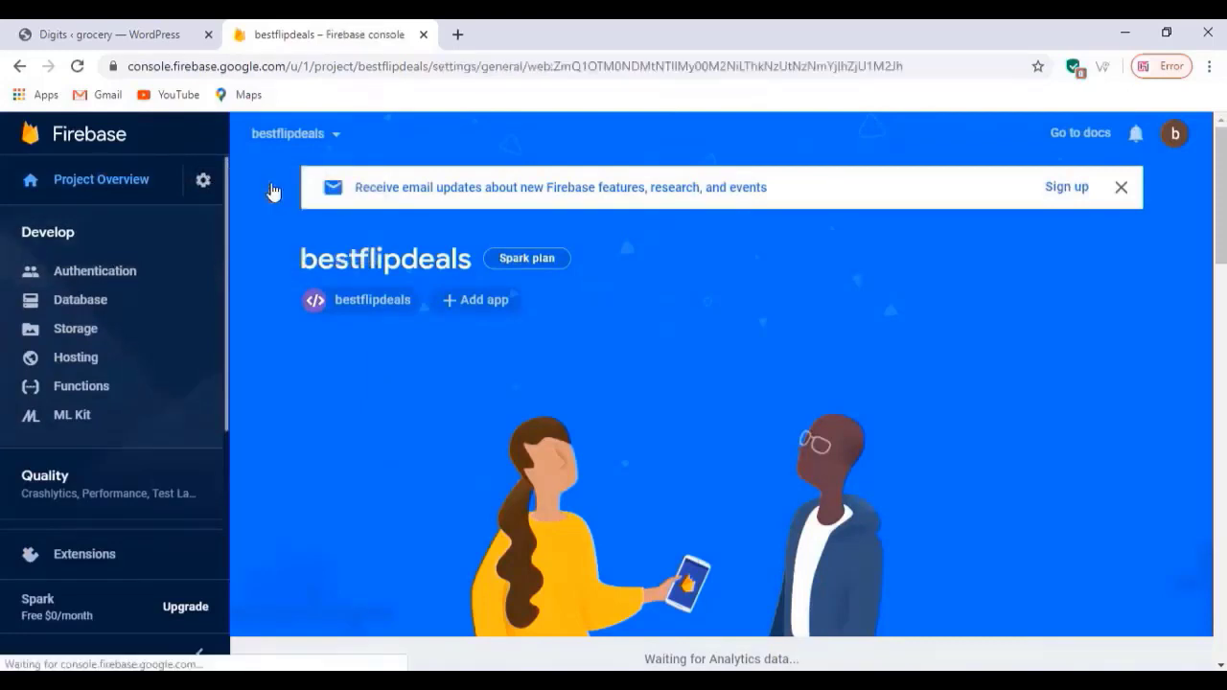
scroll(384, 330, down, 2)
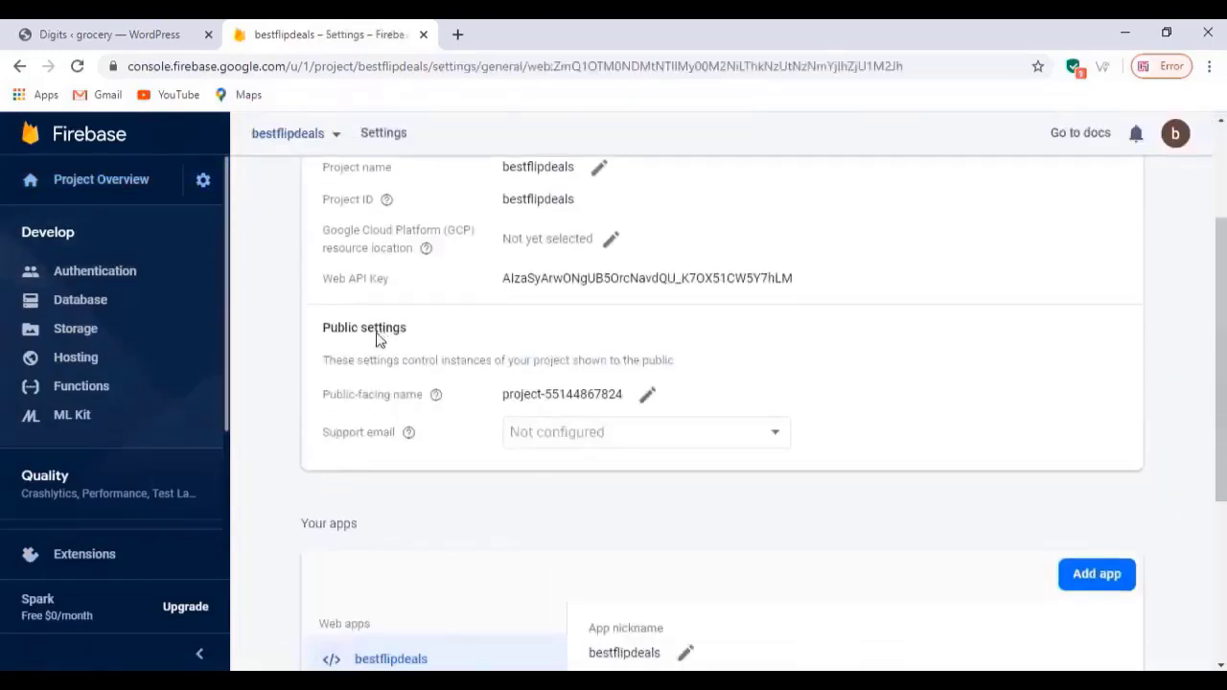
scroll(376, 340, down, 6)
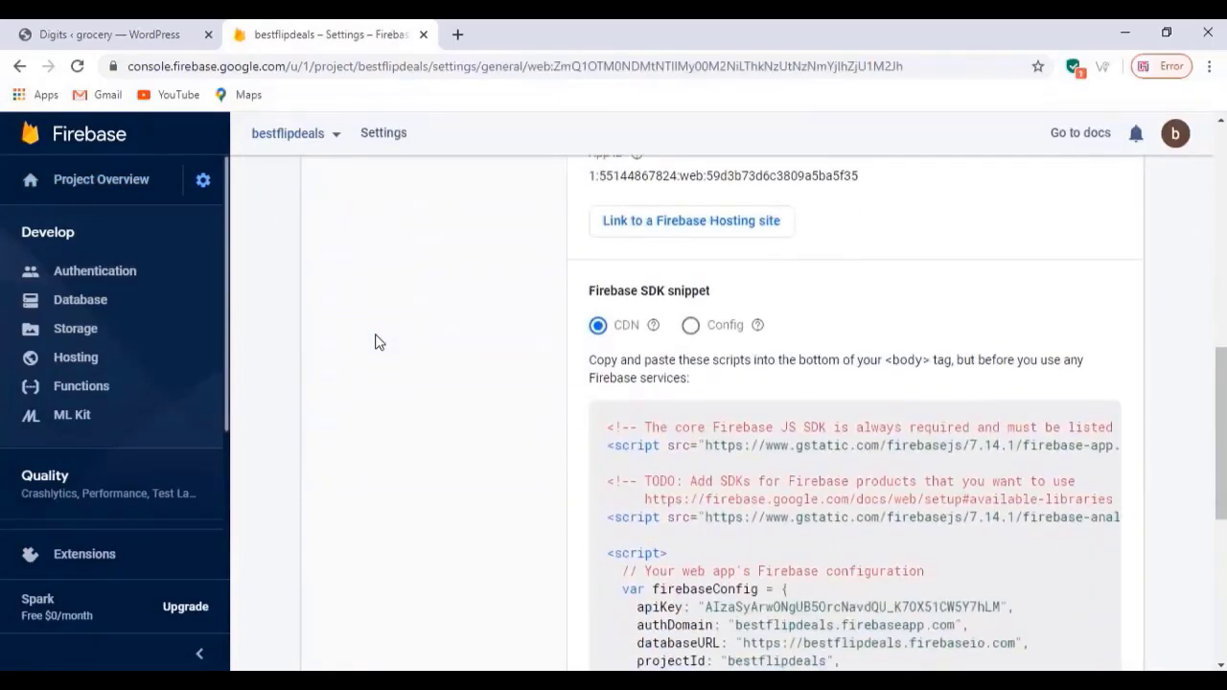
scroll(377, 342, down, 5)
scroll(376, 342, up, 6)
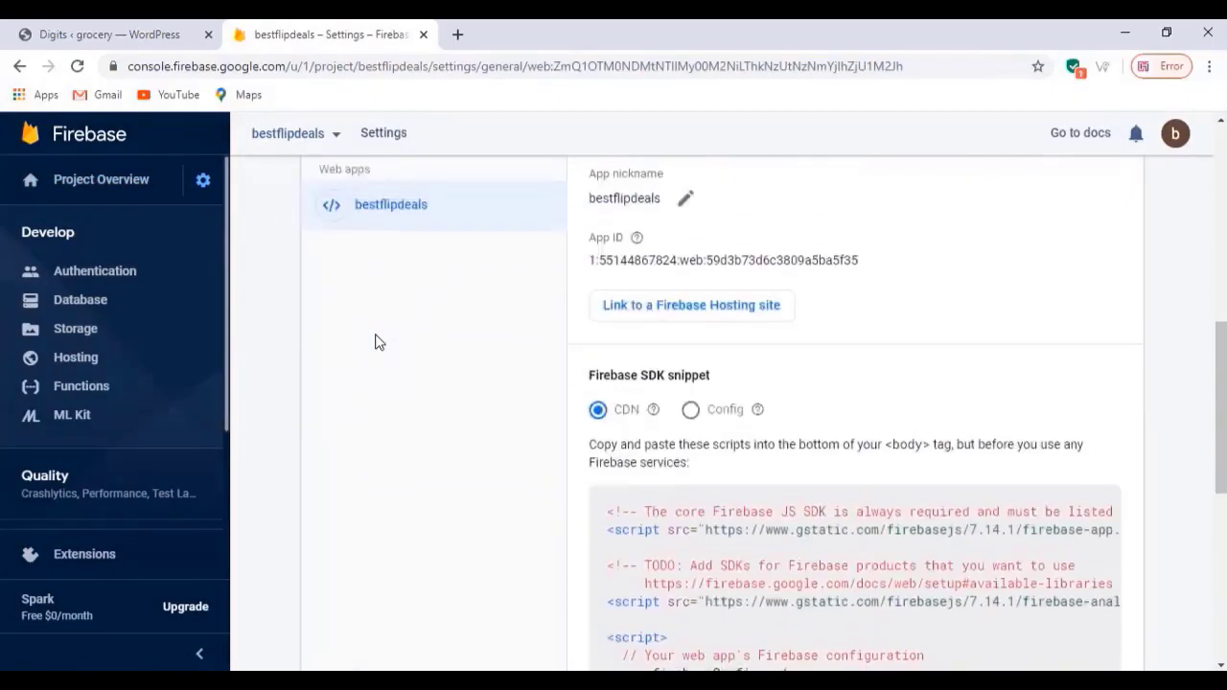
scroll(376, 343, up, 2)
scroll(377, 343, down, 3)
click(690, 235)
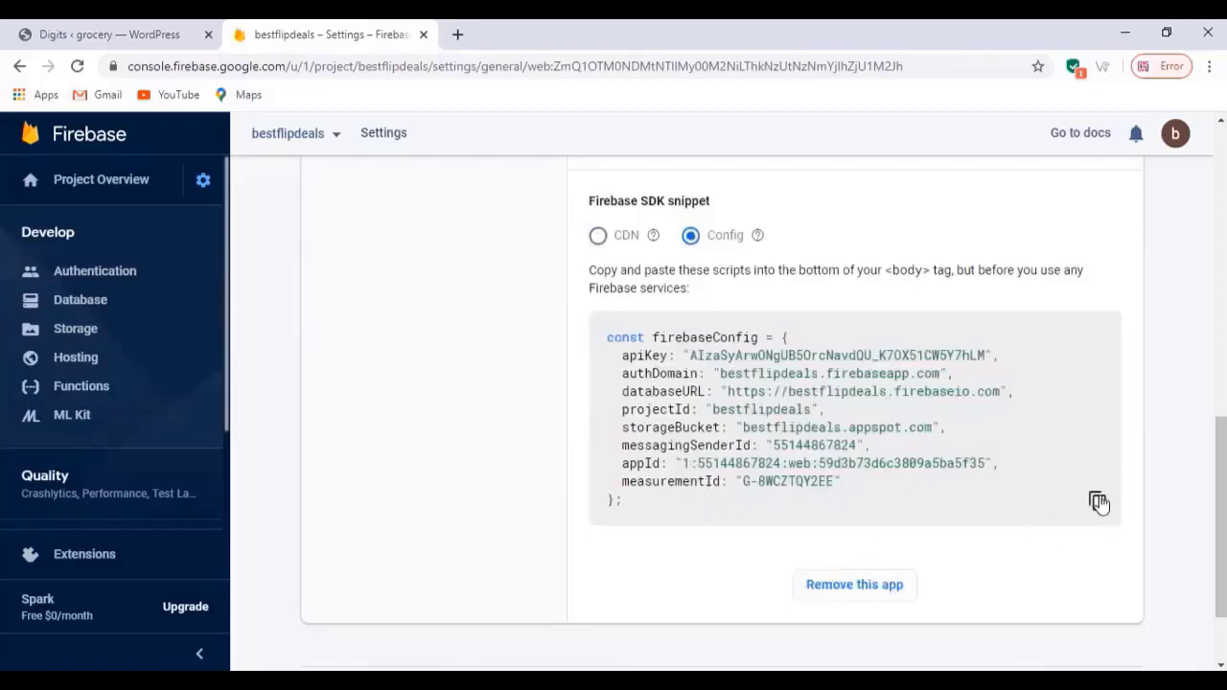
Step: Paste the firebaseConfig code into Digits' Firebase Config field and save the gateway settings
click(157, 34)
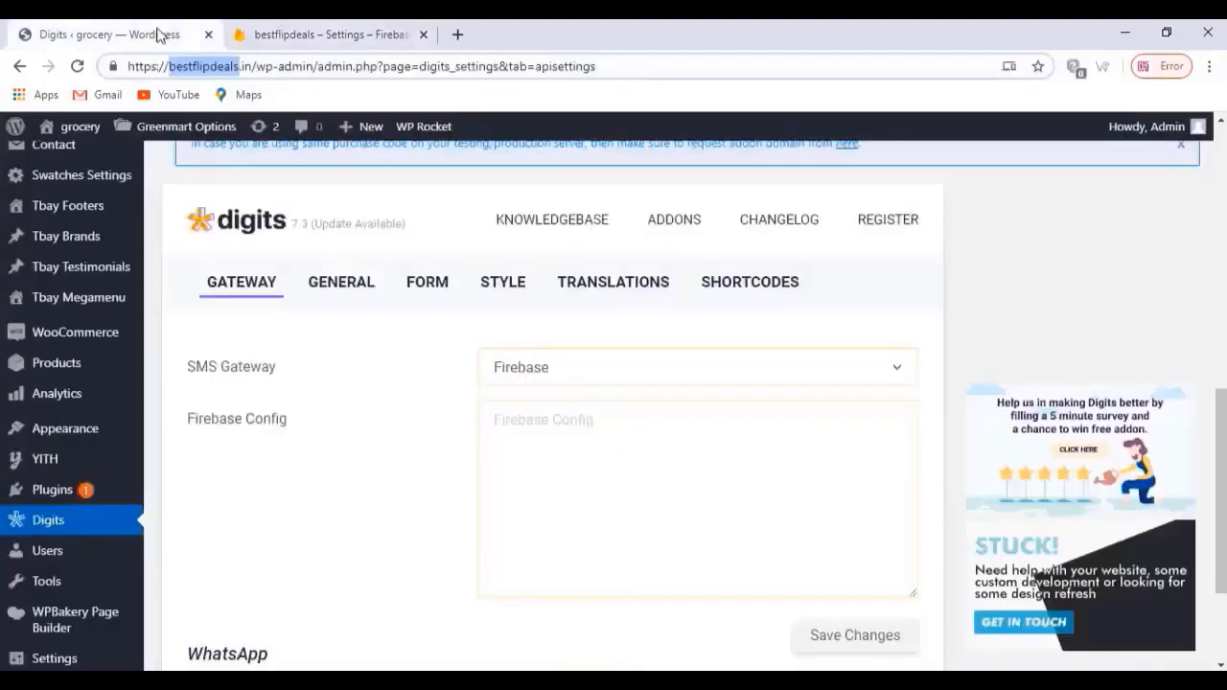
click(522, 428)
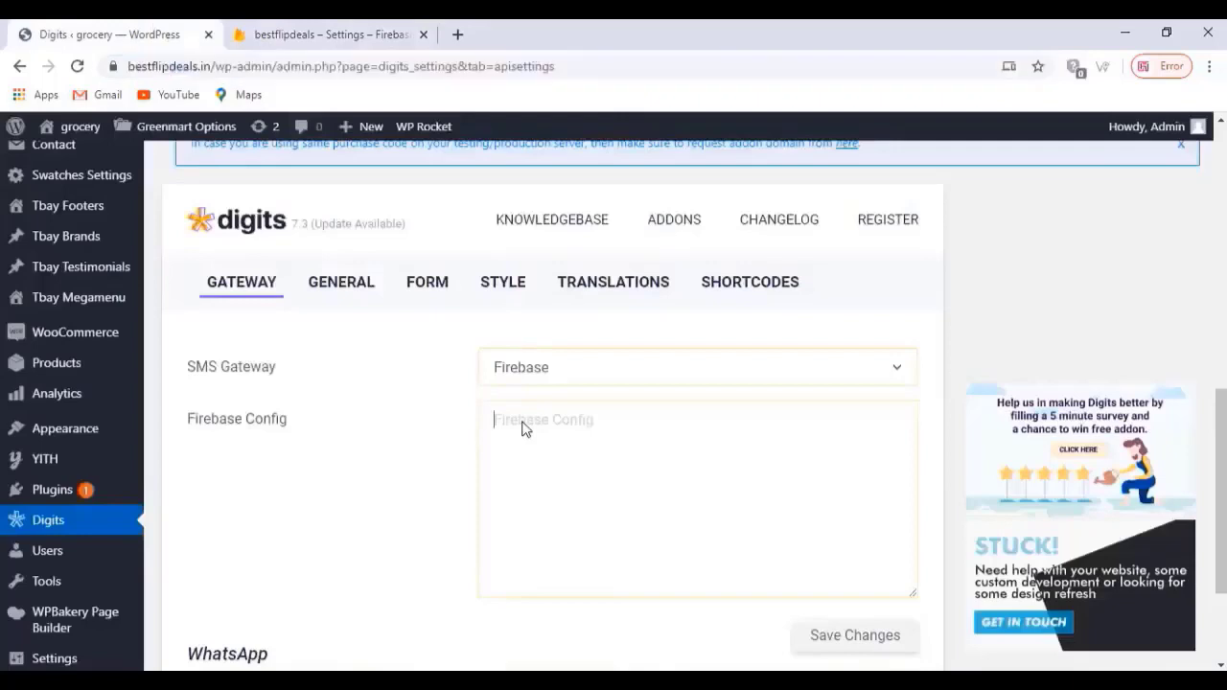
right_click(522, 428)
click(585, 280)
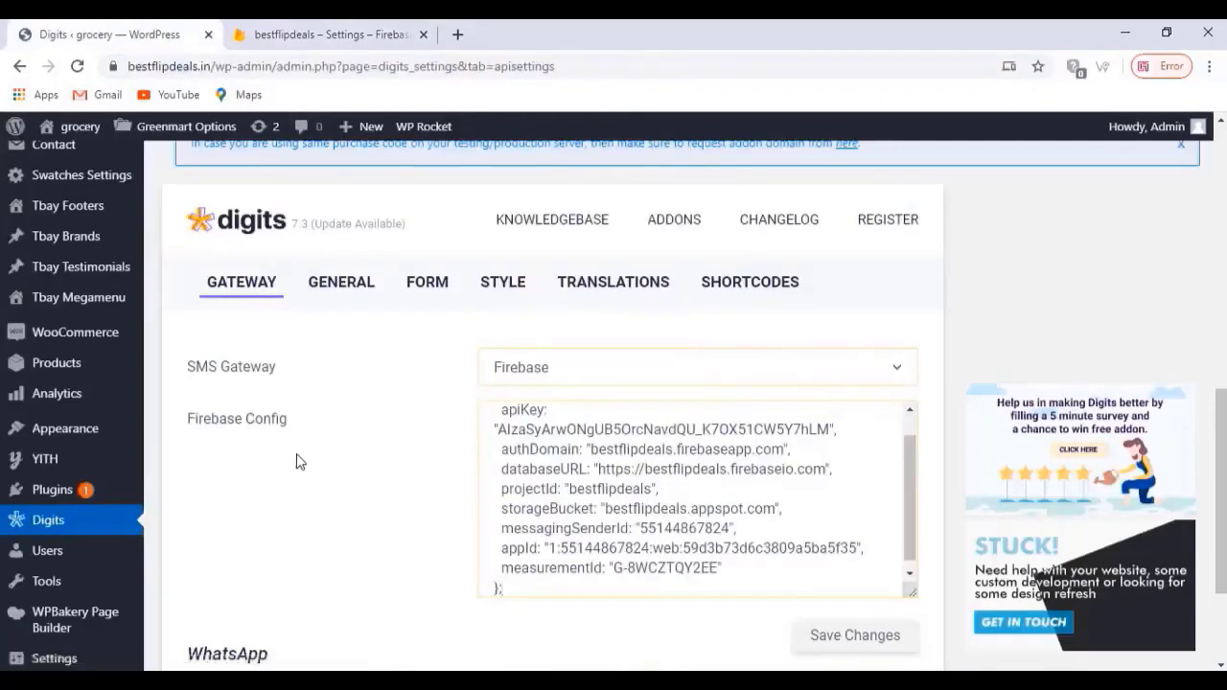
scroll(296, 462, down, 2)
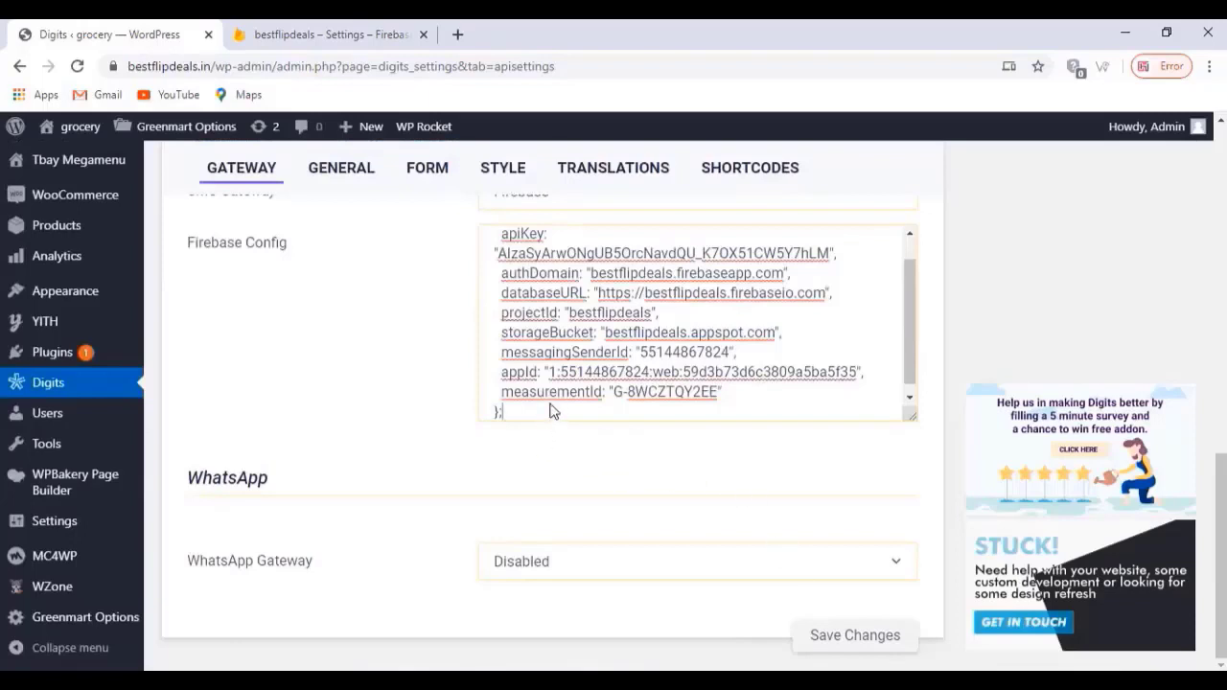
key(Return)
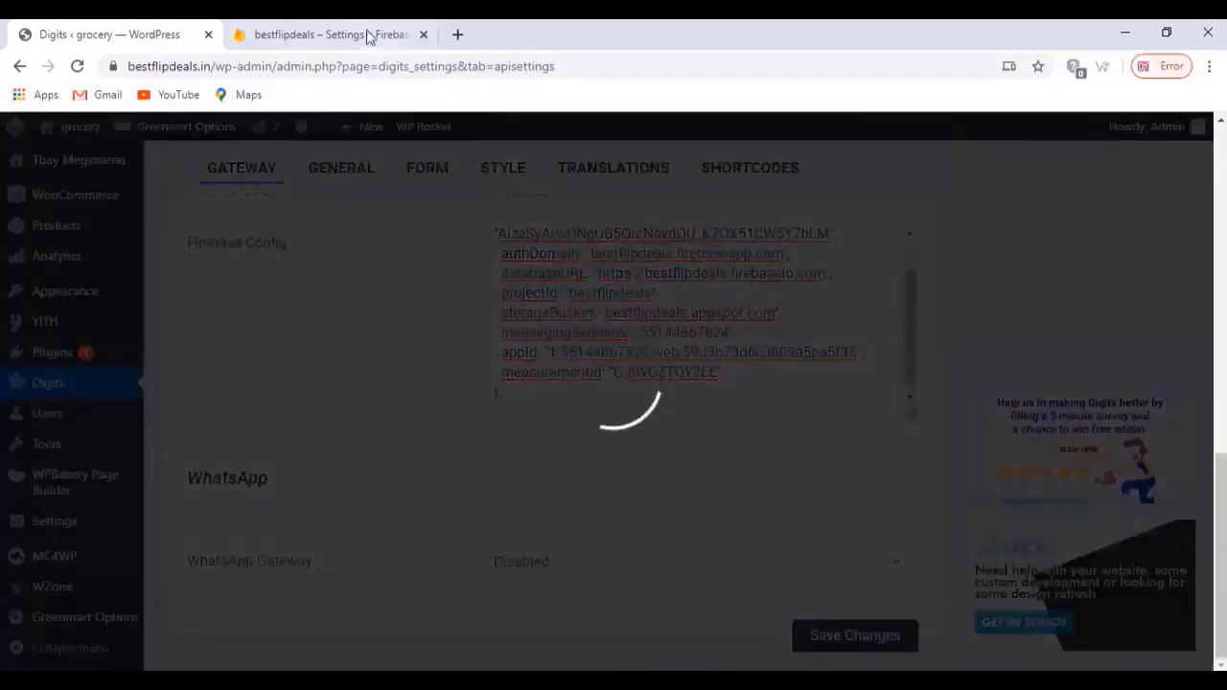
click(370, 37)
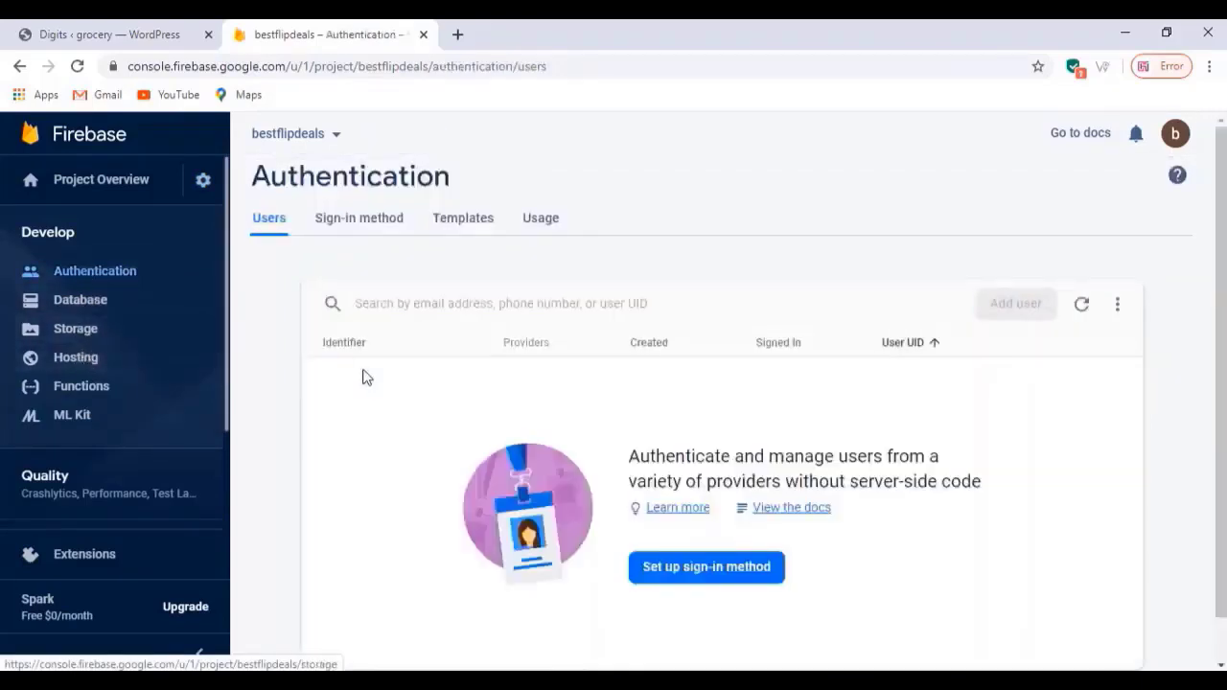
Step: Enable the Phone provider under Authentication > Sign-in method and save
click(343, 228)
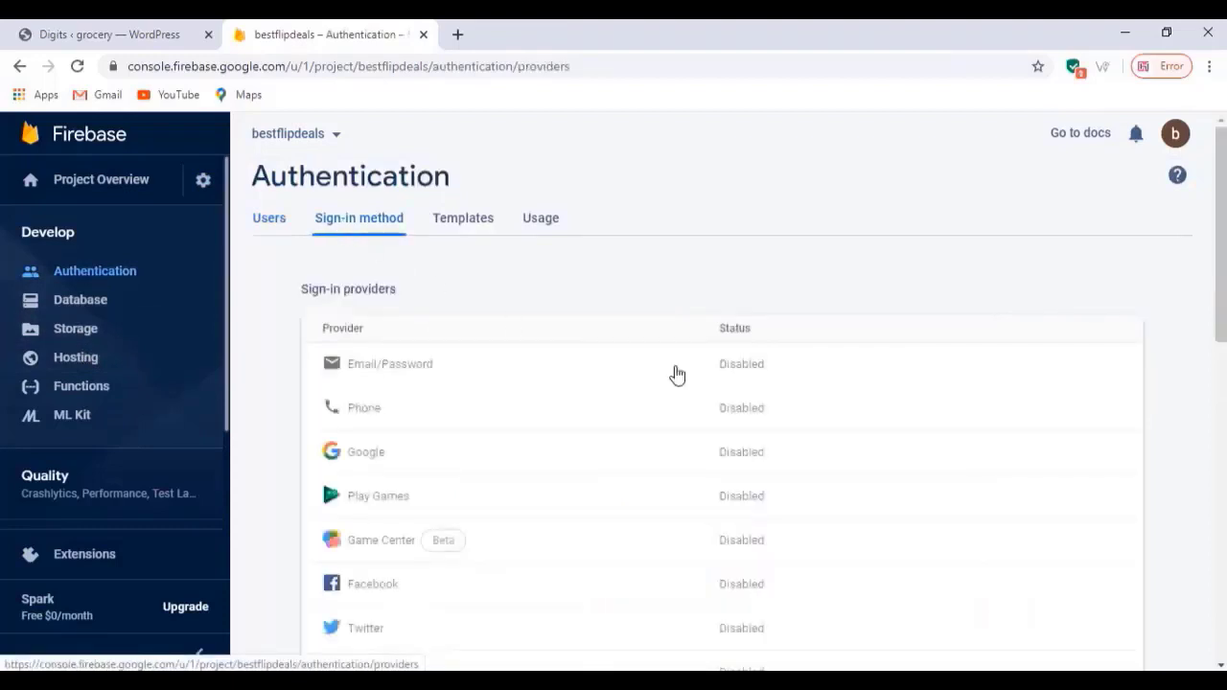
click(759, 412)
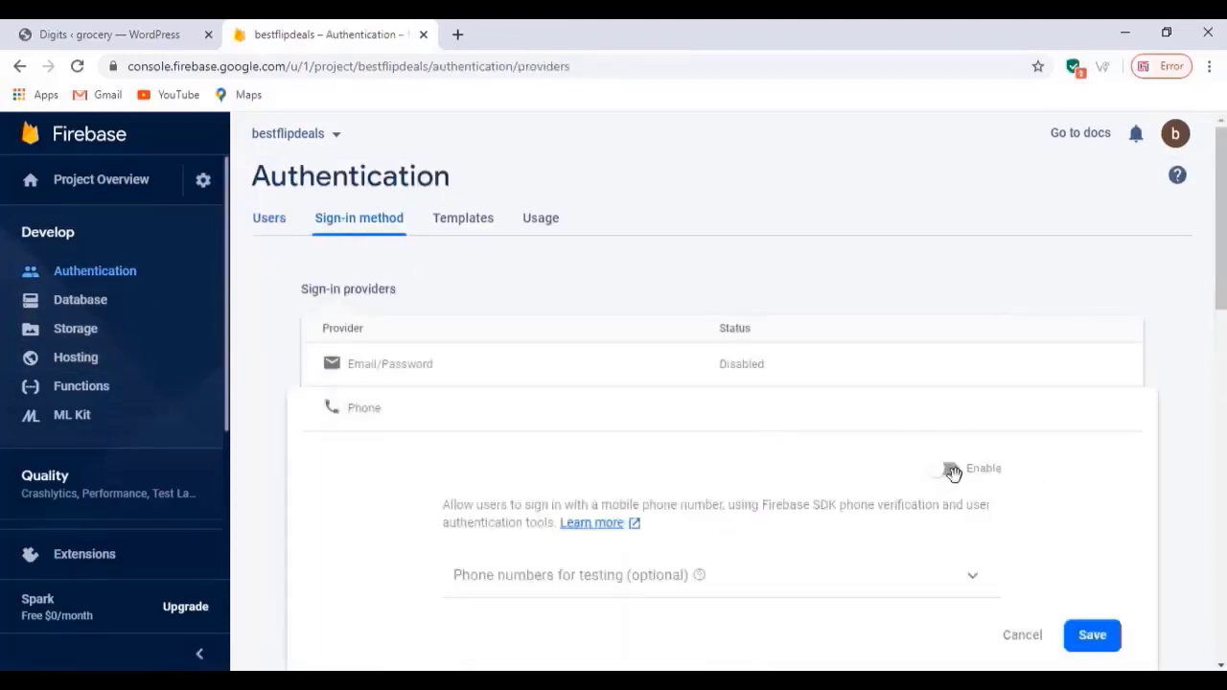
click(949, 469)
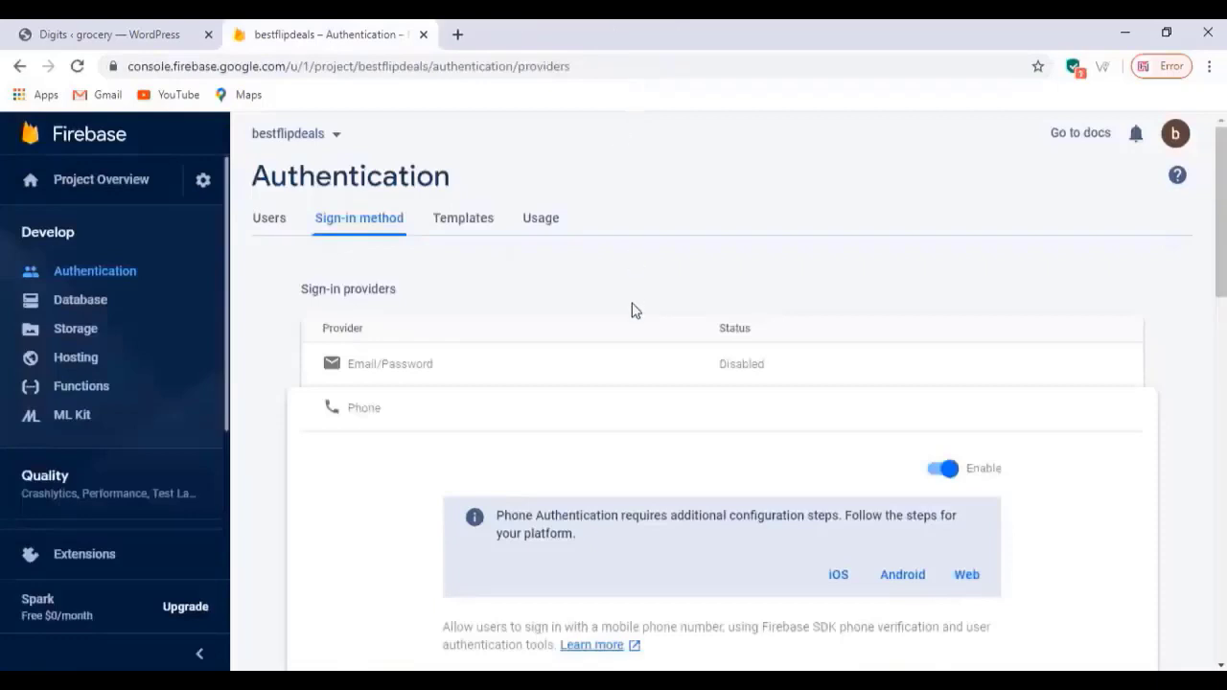
scroll(631, 310, down, 3)
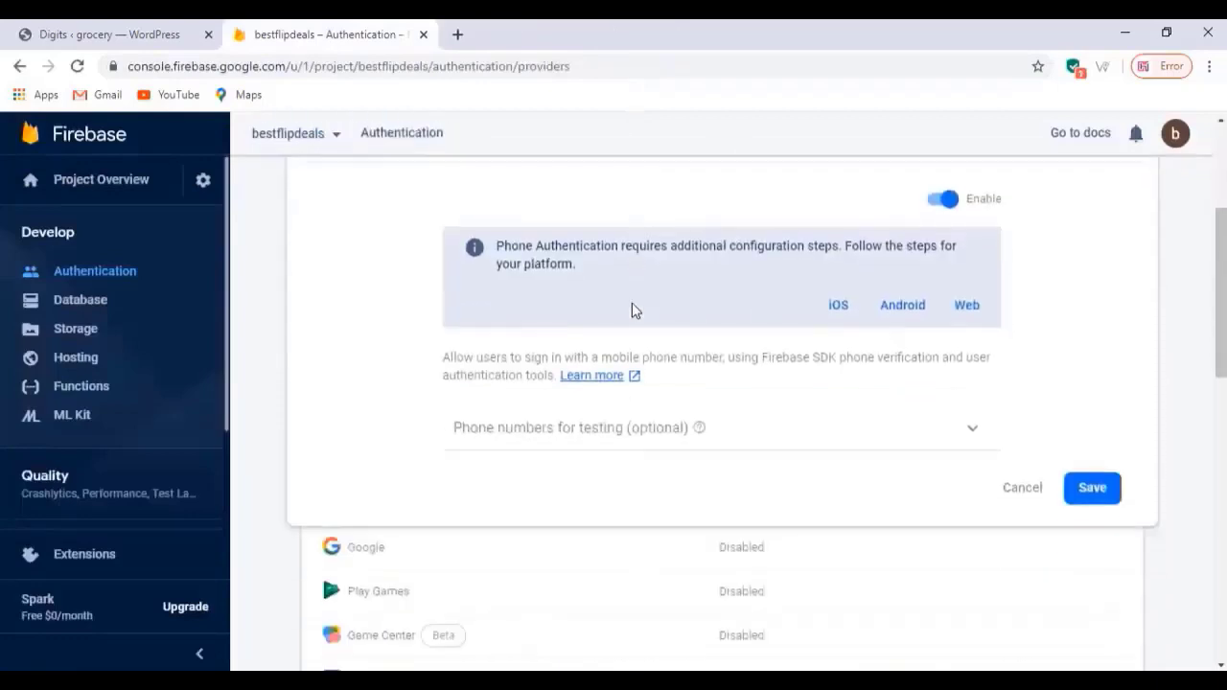
click(1097, 493)
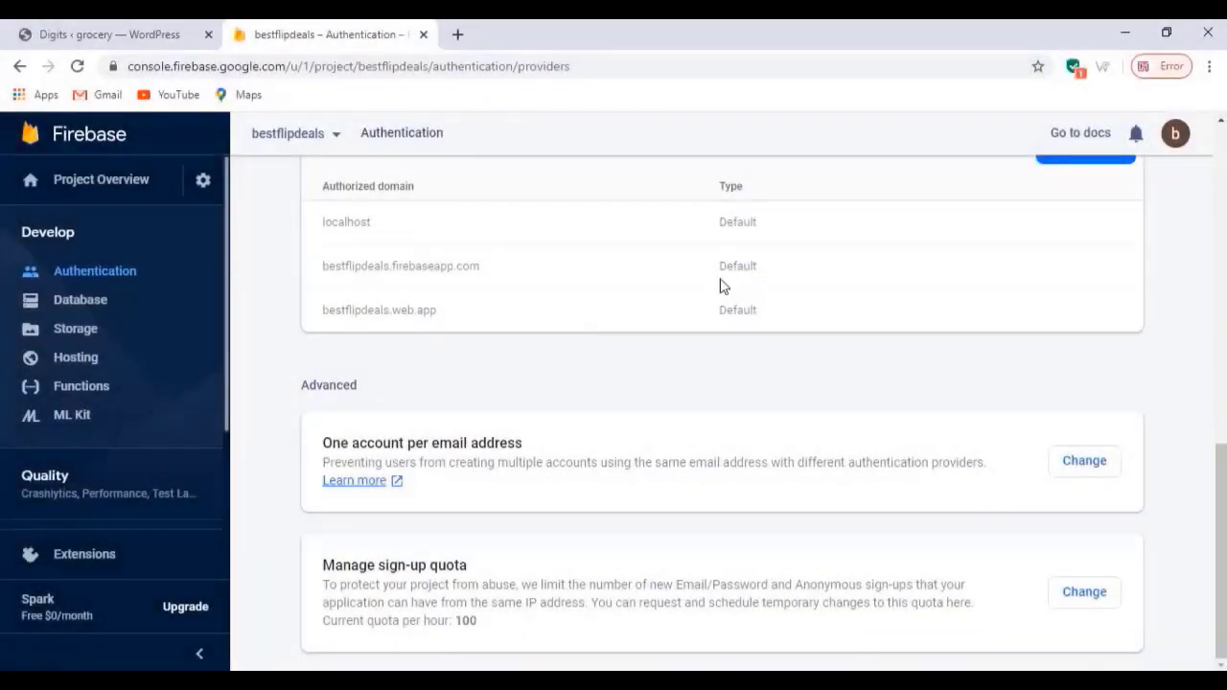
Step: Copy the store's address from WordPress and add bestflipdeals.in as an authorized domain
scroll(952, 279, up, 2)
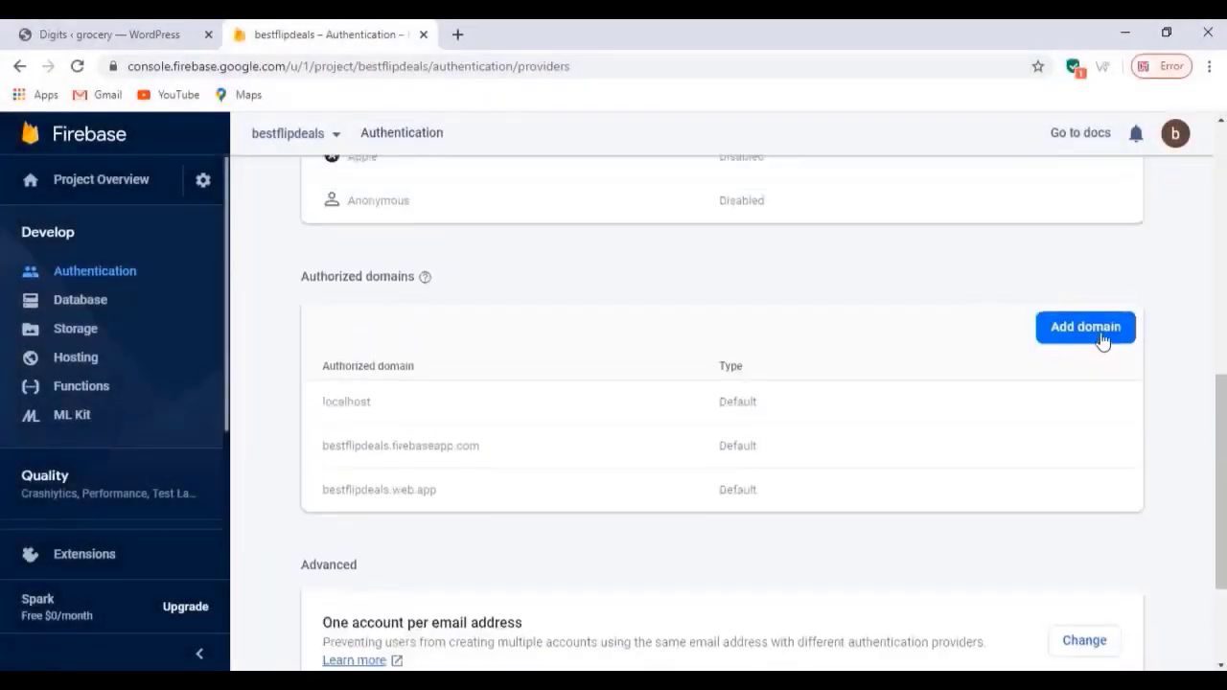
click(1098, 342)
click(144, 37)
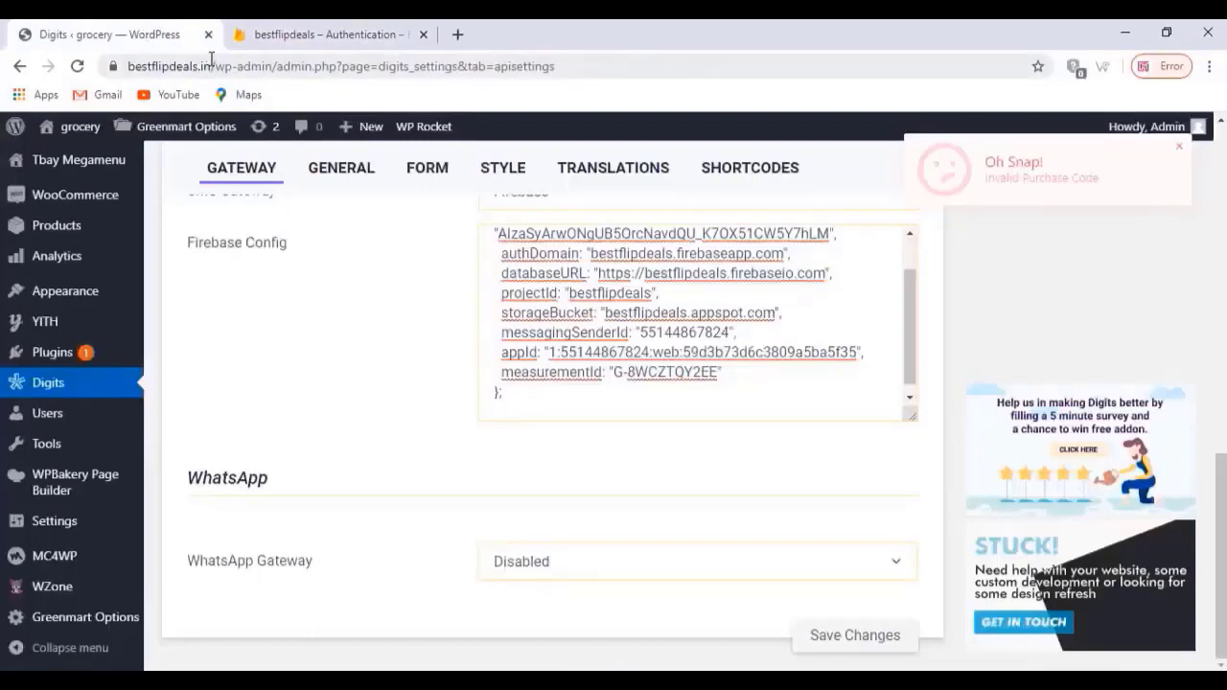
drag(211, 60, 117, 65)
right_click(147, 63)
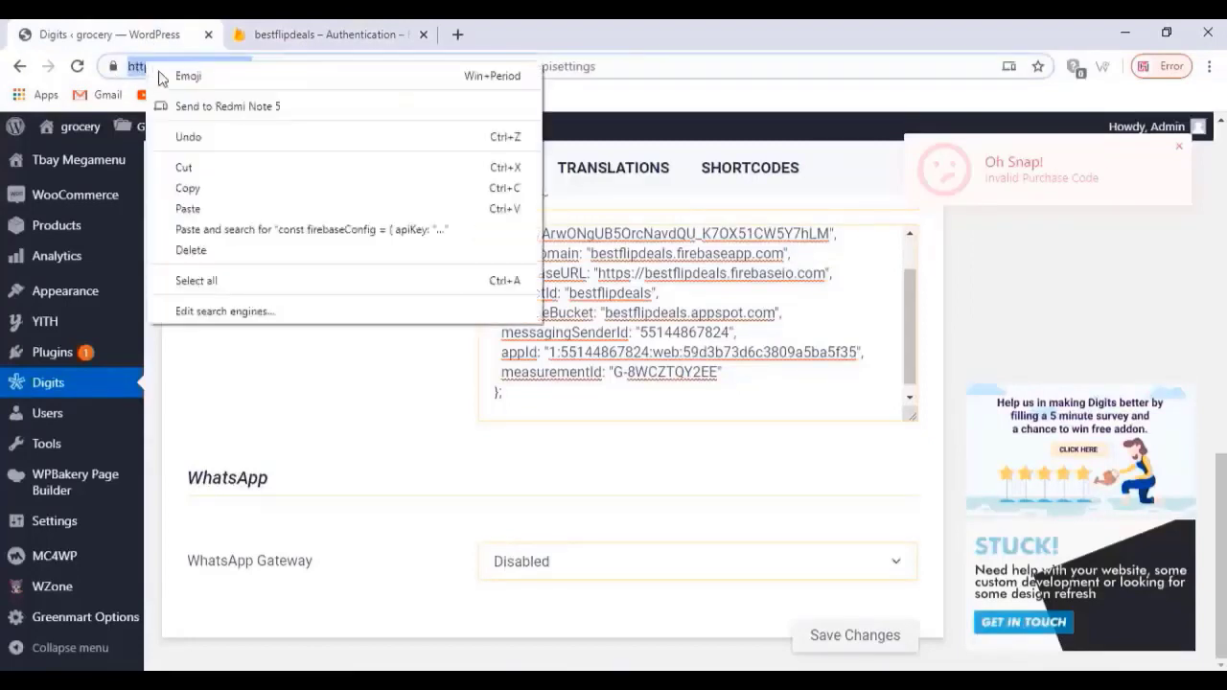
click(203, 190)
click(313, 37)
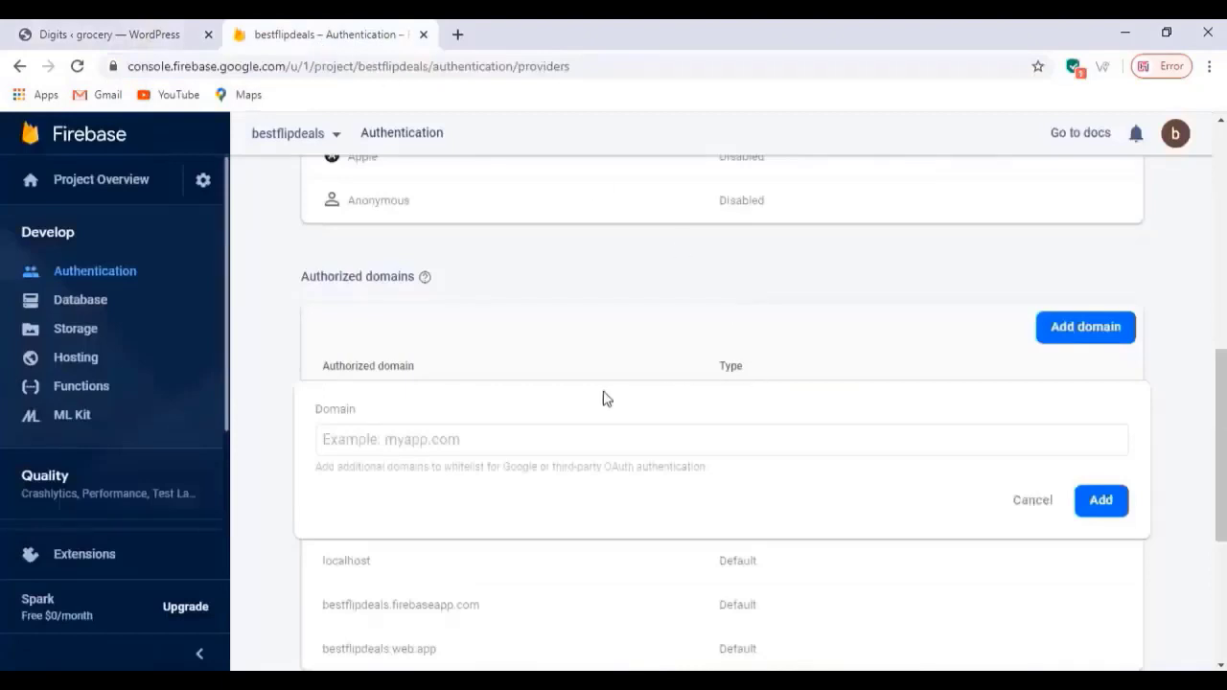
right_click(399, 443)
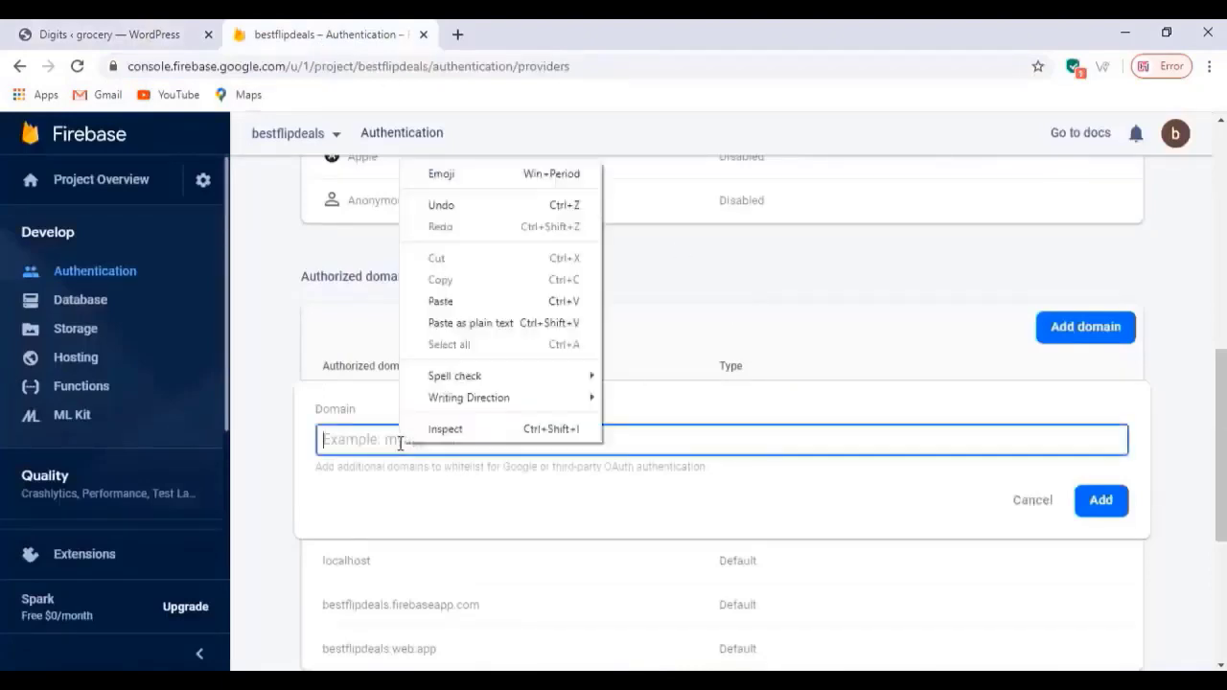
click(458, 303)
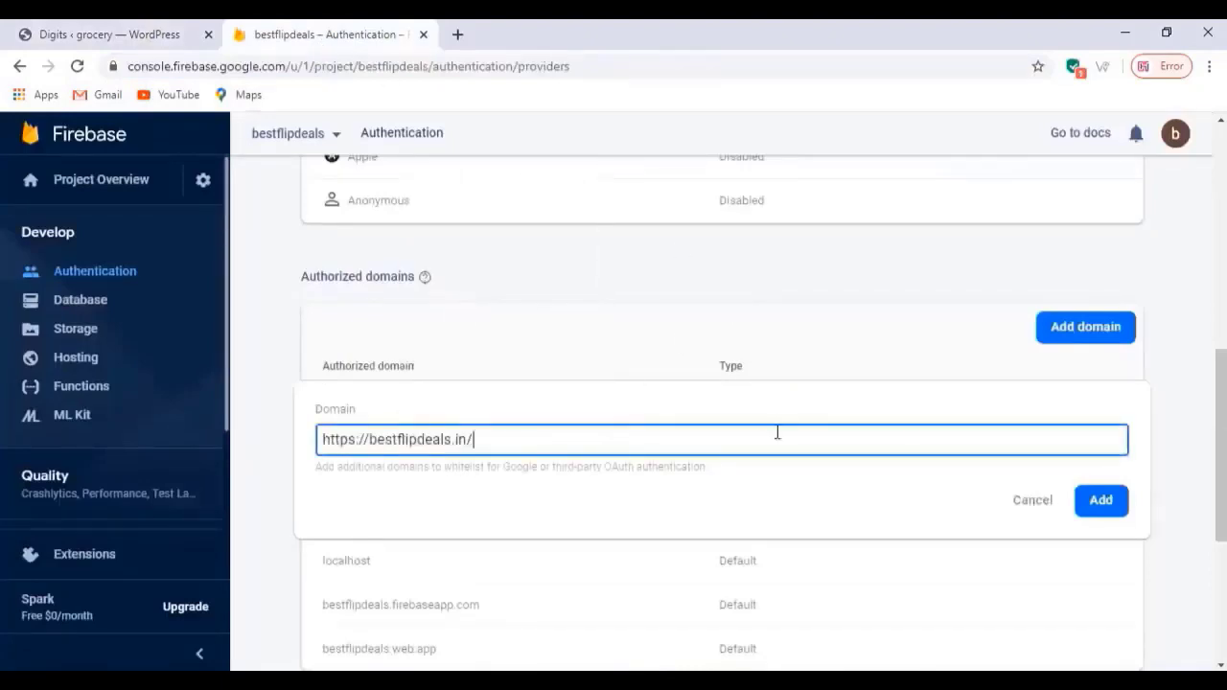
click(1102, 501)
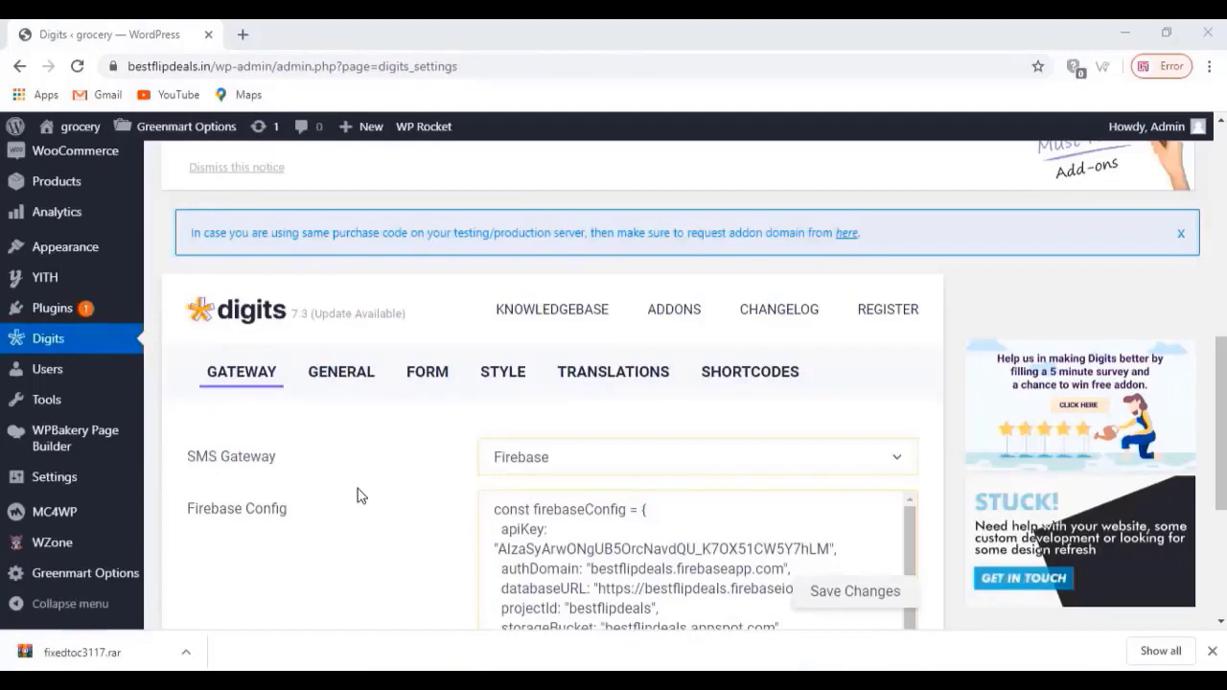
Step: Set Digits' OTP Resend Time to 47 seconds on the General tab and save
scroll(357, 495, down, 3)
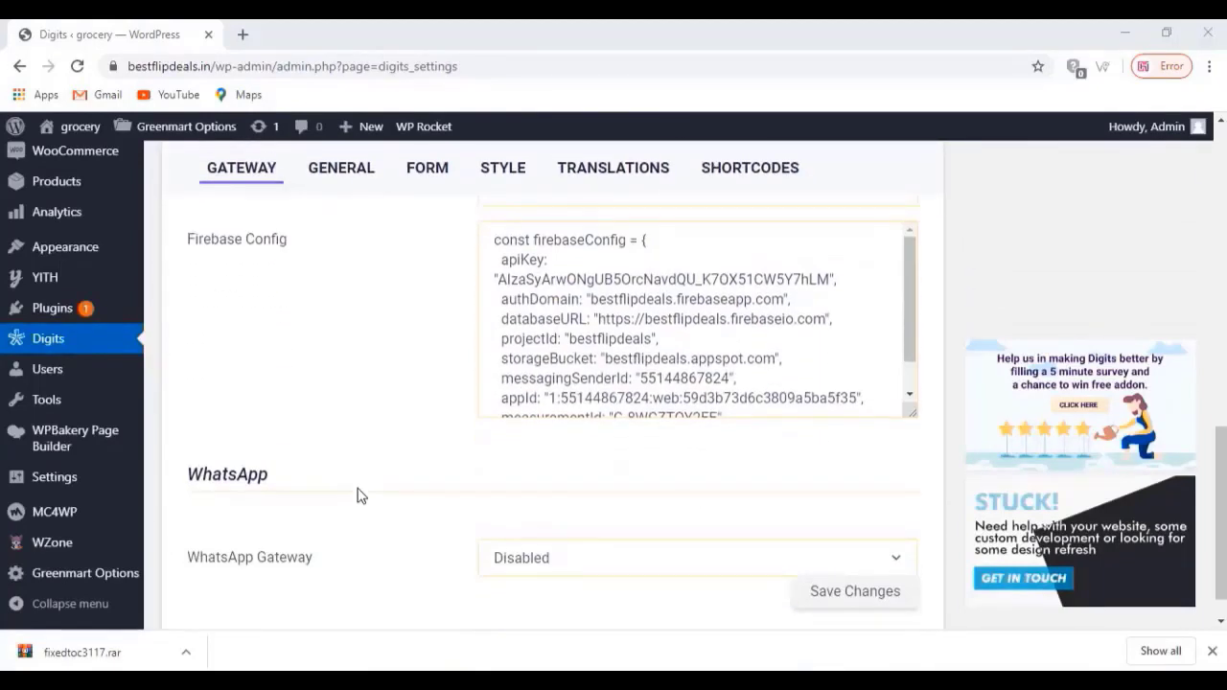
scroll(357, 495, up, 1)
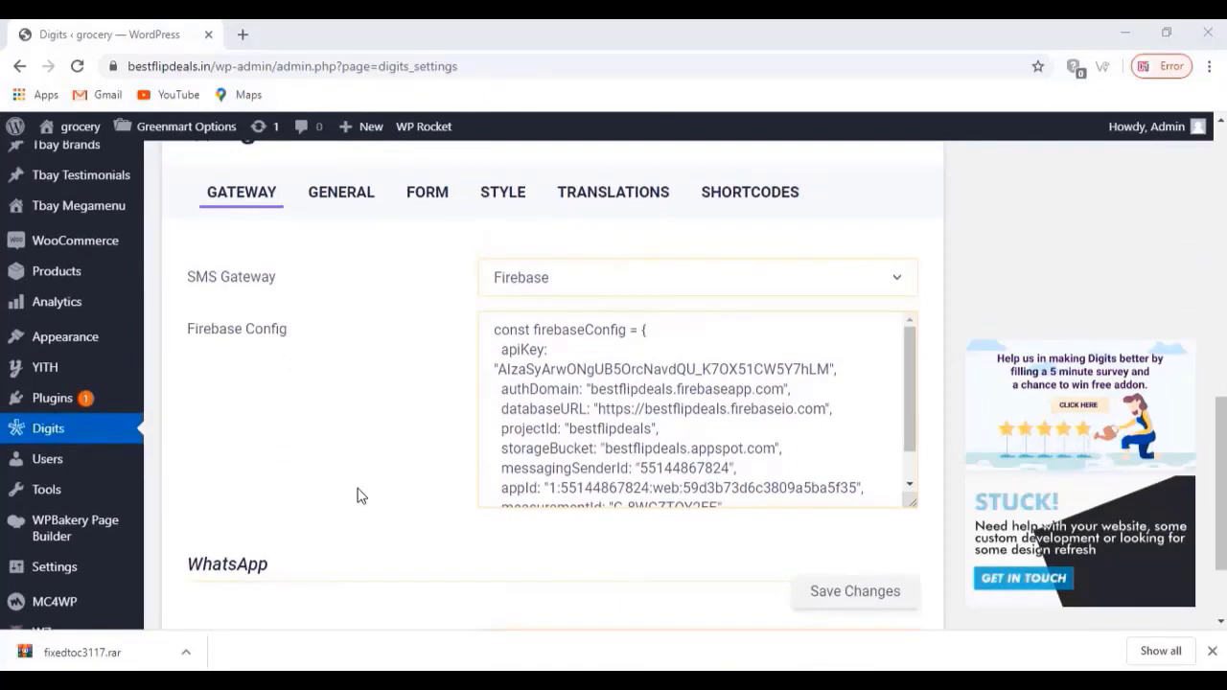
scroll(362, 495, up, 1)
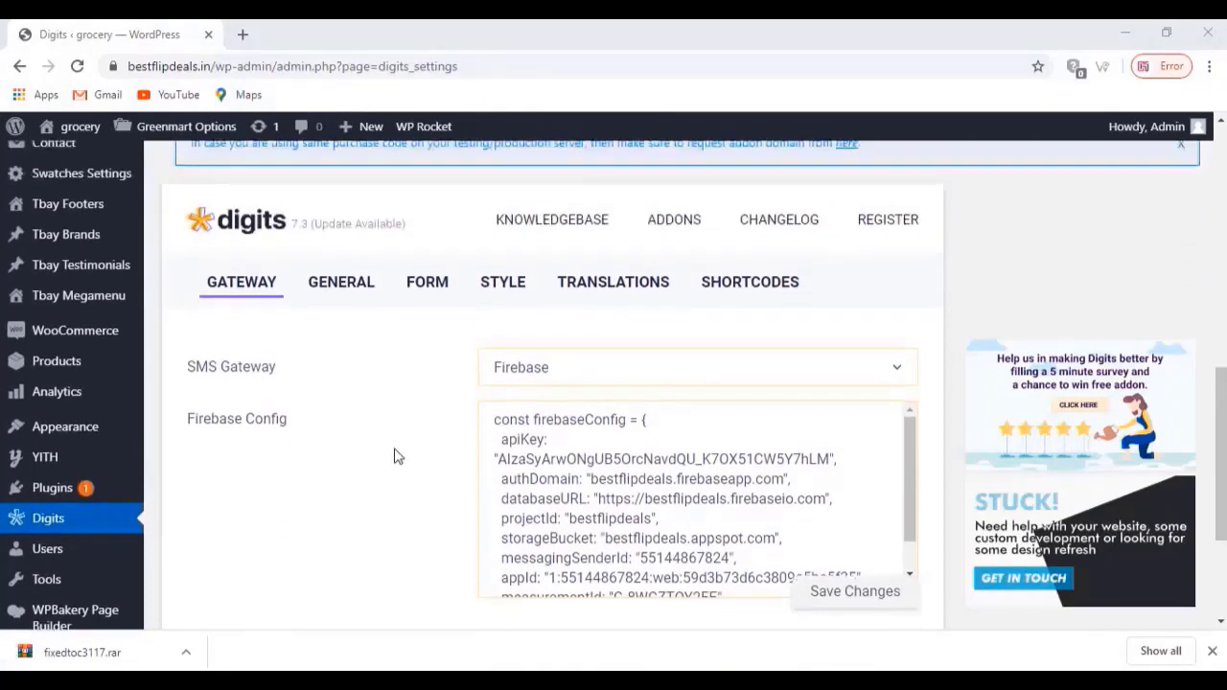
click(355, 282)
scroll(425, 405, down, 4)
scroll(425, 405, down, 2)
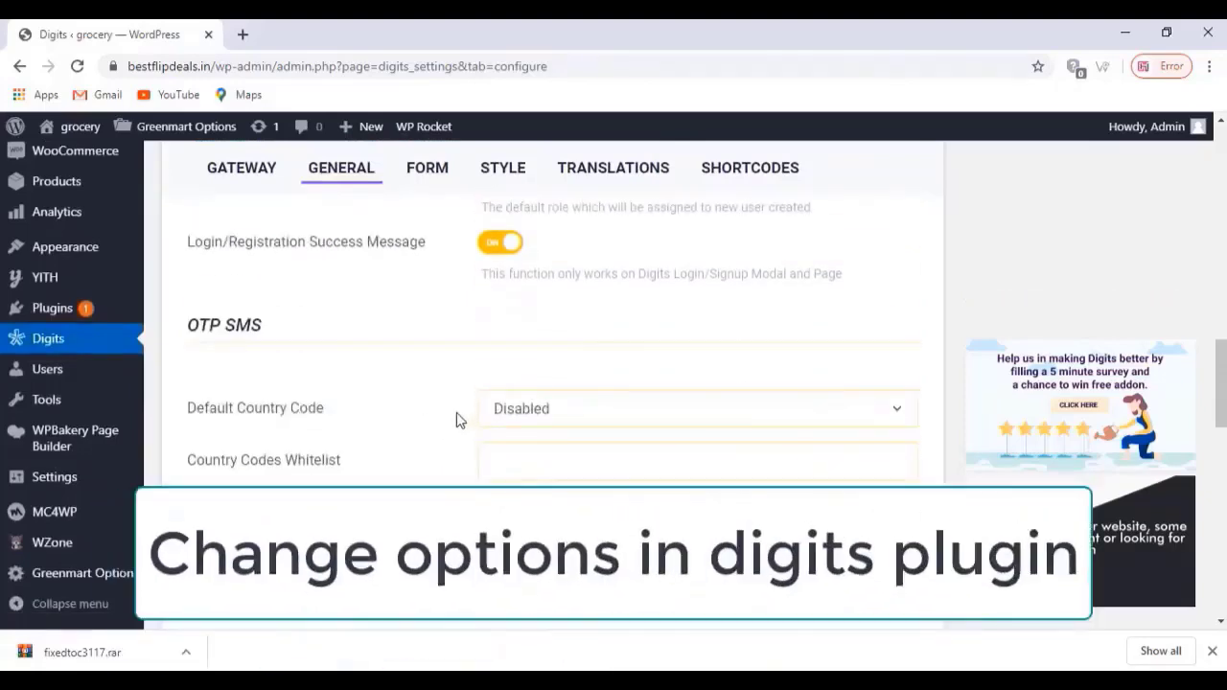
scroll(456, 412, down, 3)
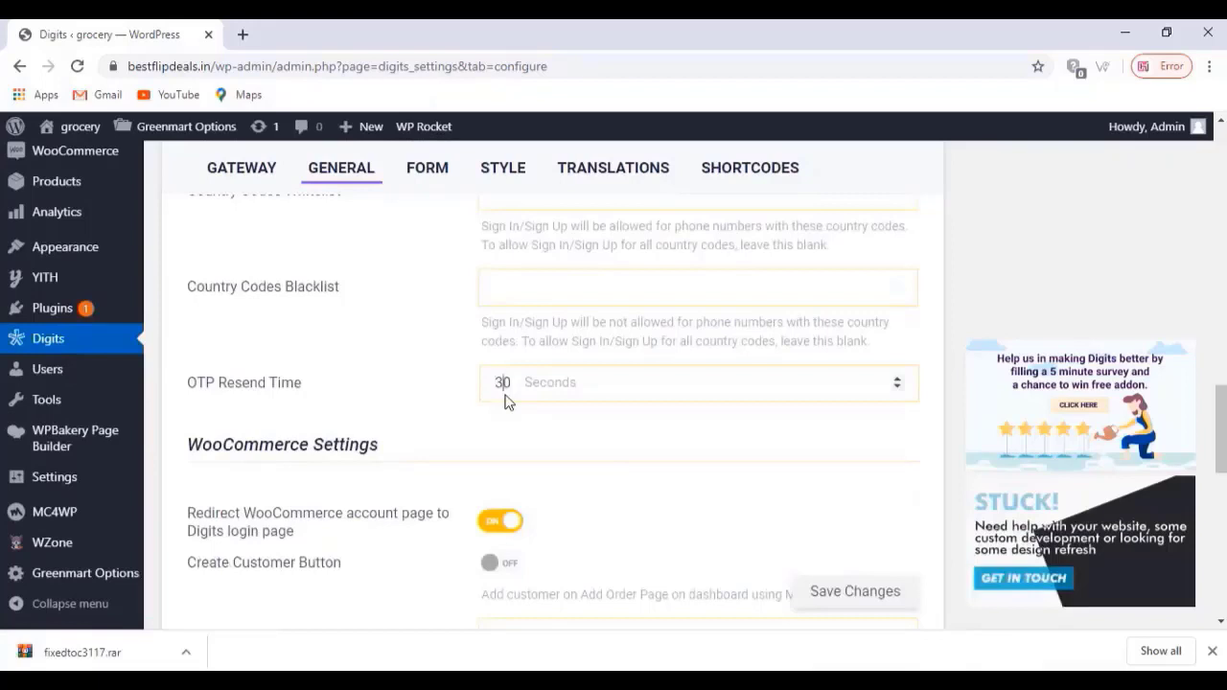
key(BackSpace)
text(5)
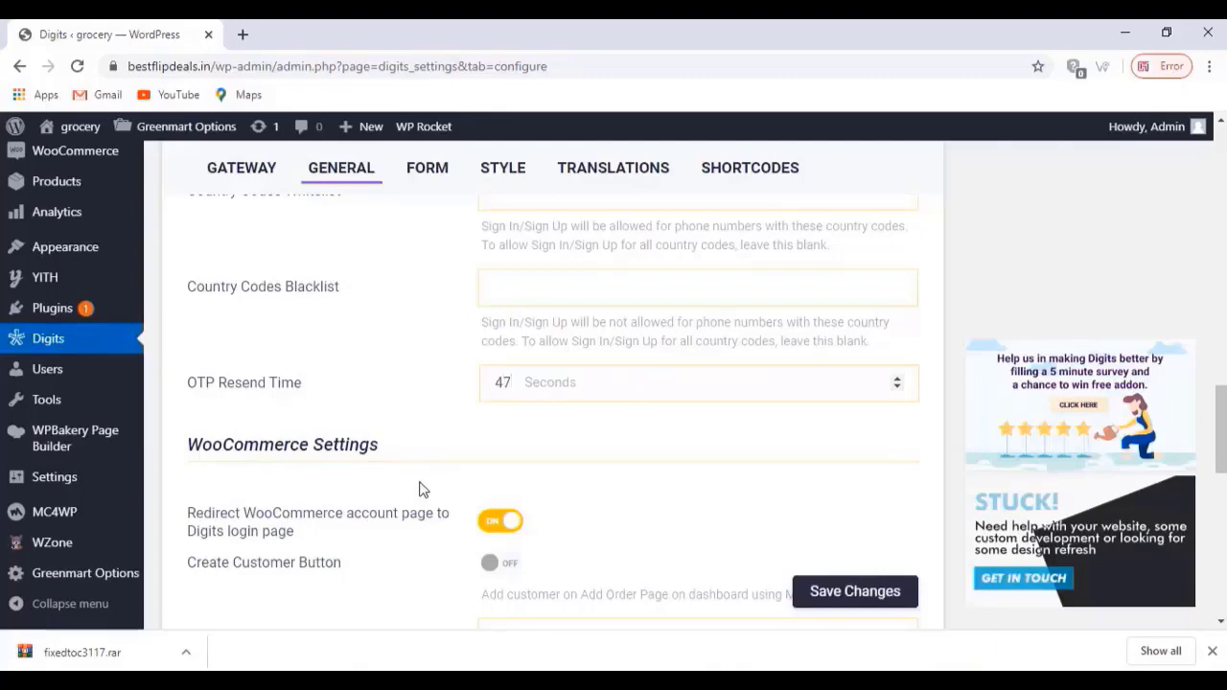
click(840, 594)
Step: On the Digits form settings, make the Name, Username and Email registration fields Required
scroll(402, 254, up, 4)
click(424, 165)
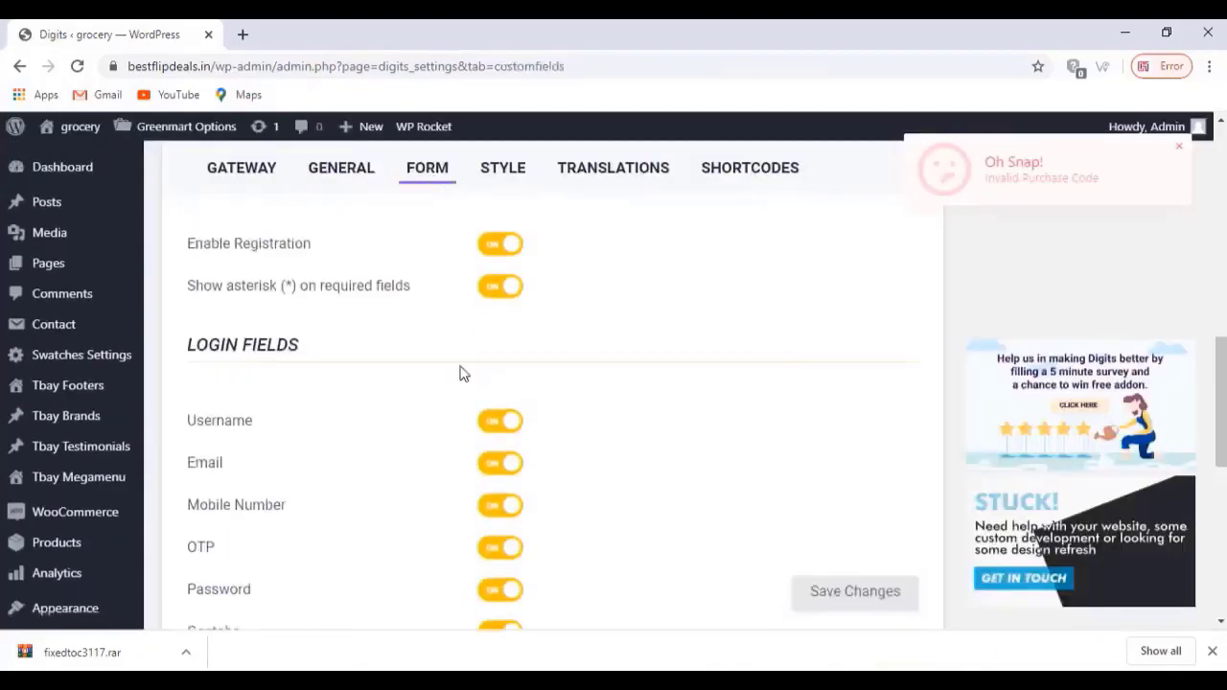
scroll(460, 373, down, 4)
scroll(560, 338, down, 2)
click(896, 290)
click(529, 327)
click(896, 339)
click(523, 379)
click(895, 391)
click(575, 429)
Step: Set Mobile Number and Password to Required and save the registration field settings
click(898, 453)
click(609, 487)
click(608, 492)
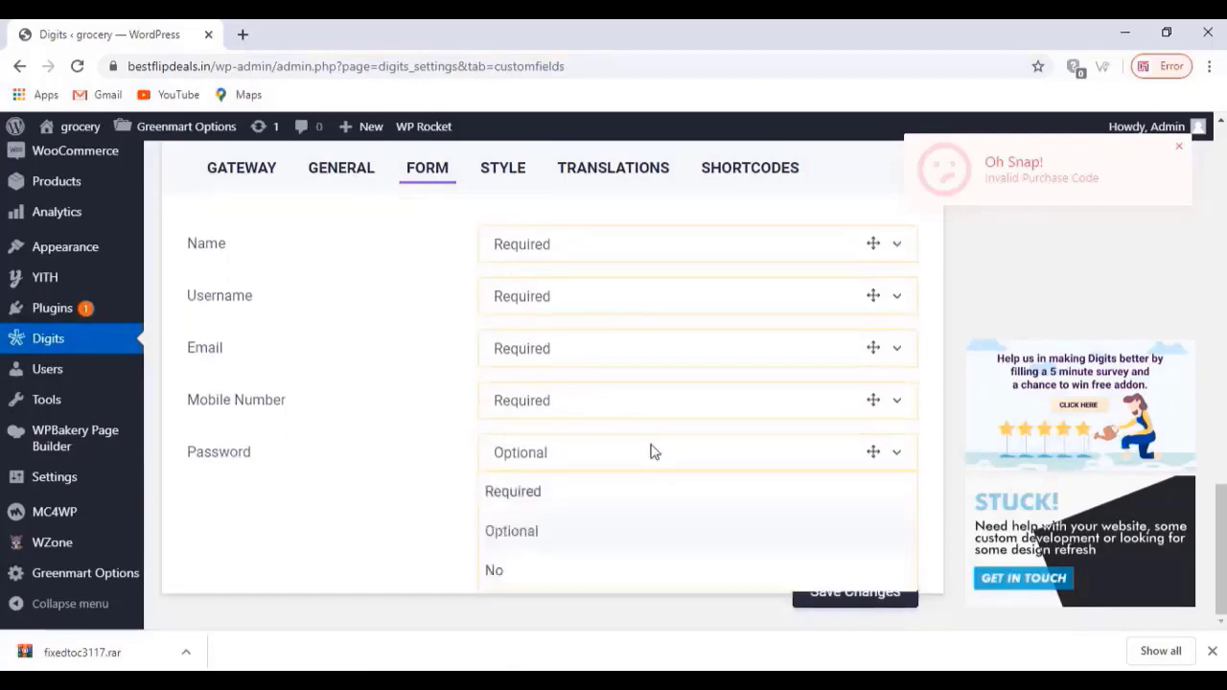
click(508, 493)
click(855, 593)
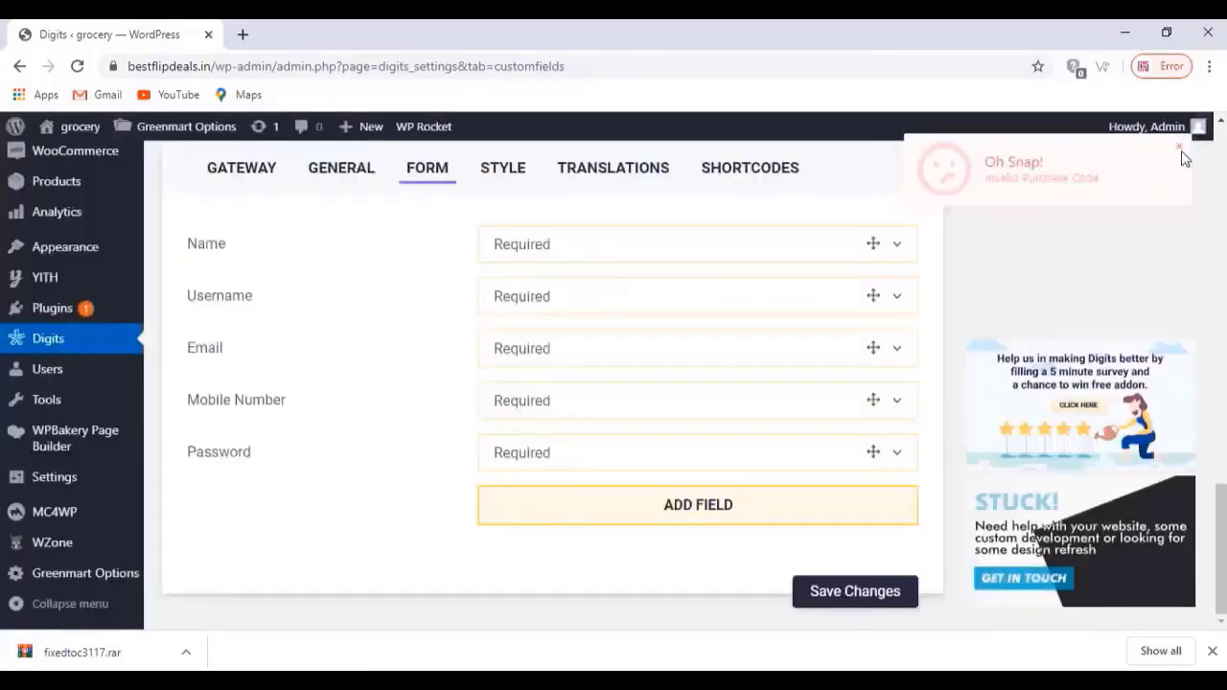
Step: Look through the Digits Style, Translation and Shortcodes tabs, then return to Gateway settings
click(502, 178)
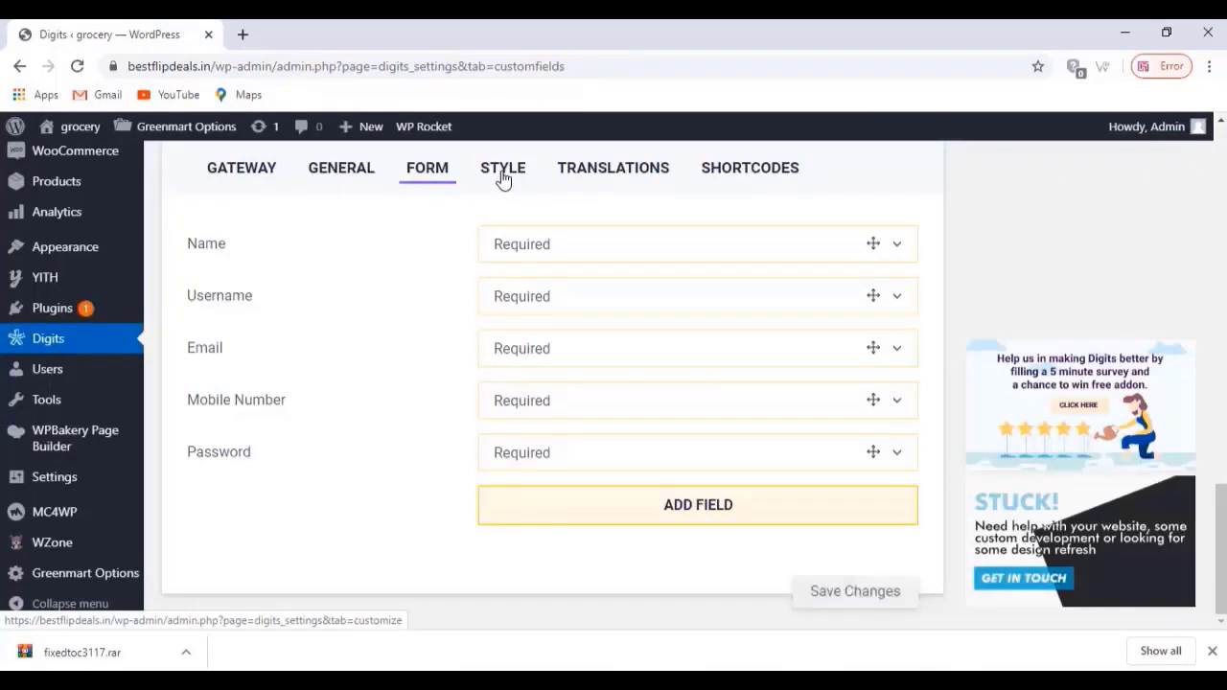
click(570, 170)
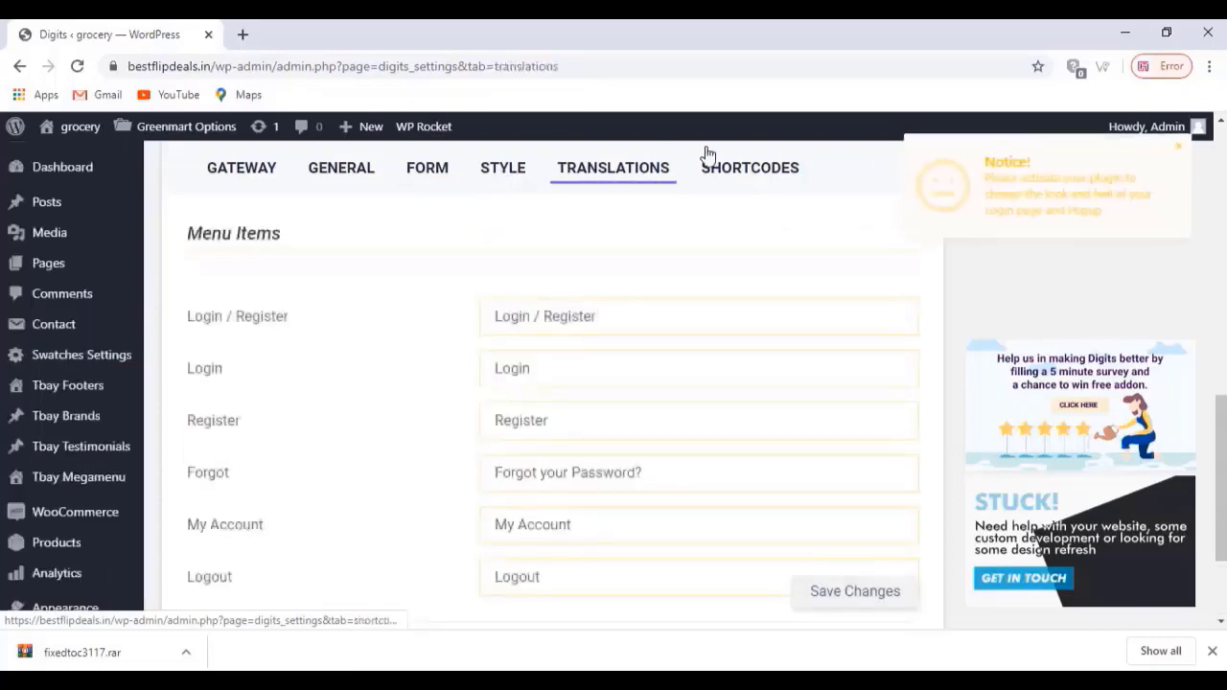
scroll(425, 373, down, 3)
click(745, 178)
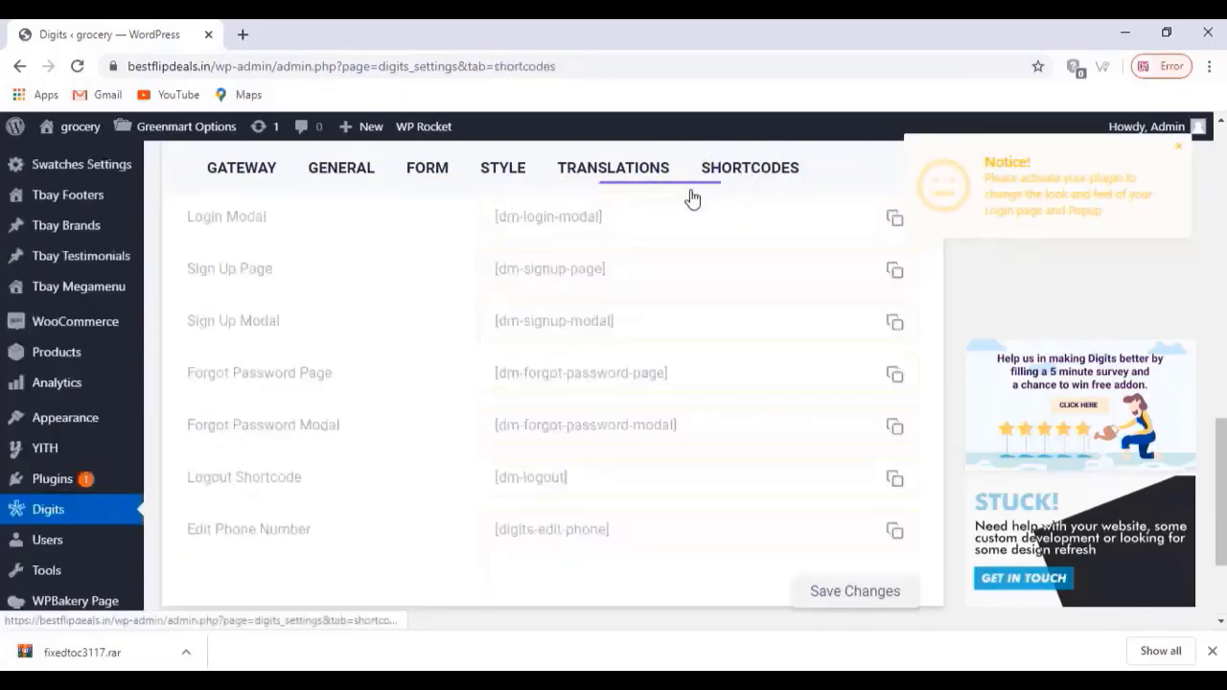
scroll(359, 337, down, 3)
scroll(389, 307, up, 2)
click(247, 181)
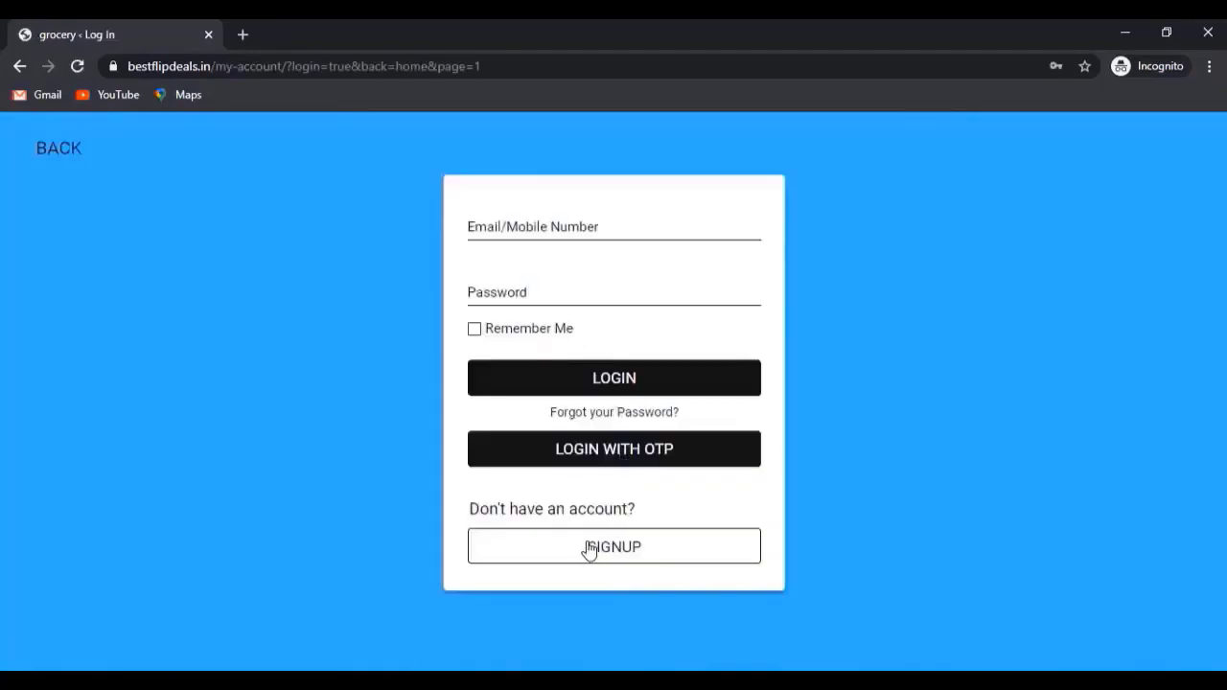
Step: Sign up a new customer account and confirm it with the OTP received by text message
click(590, 548)
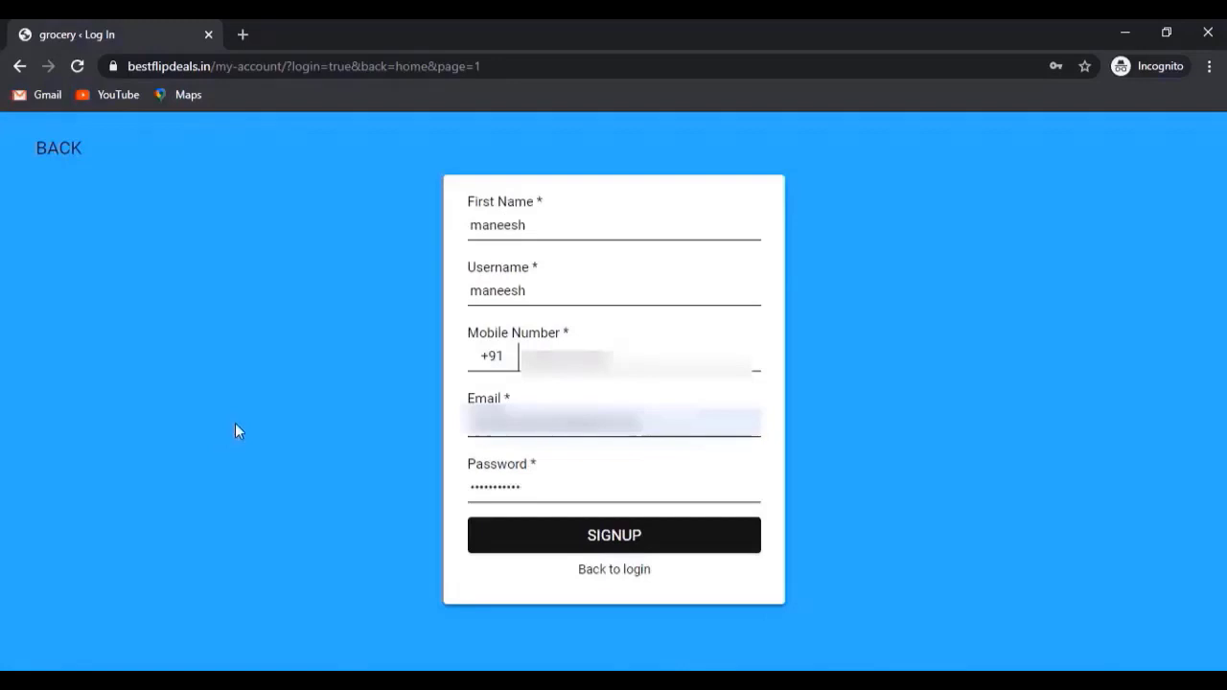
click(621, 543)
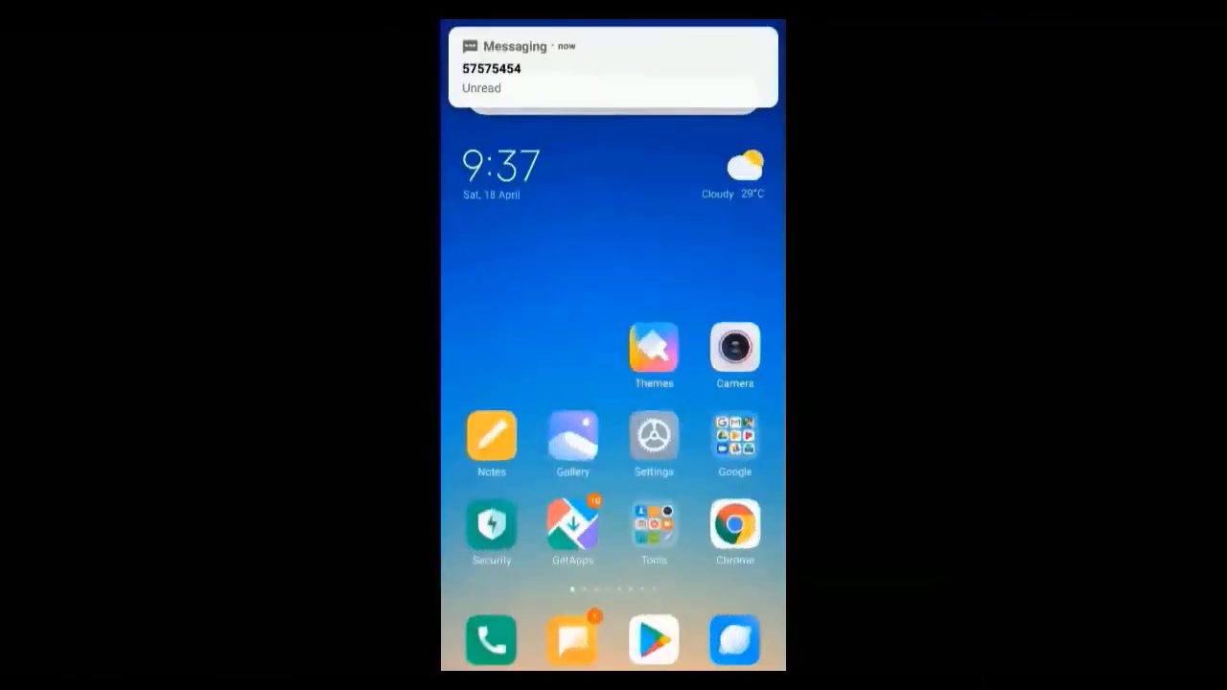
click(614, 67)
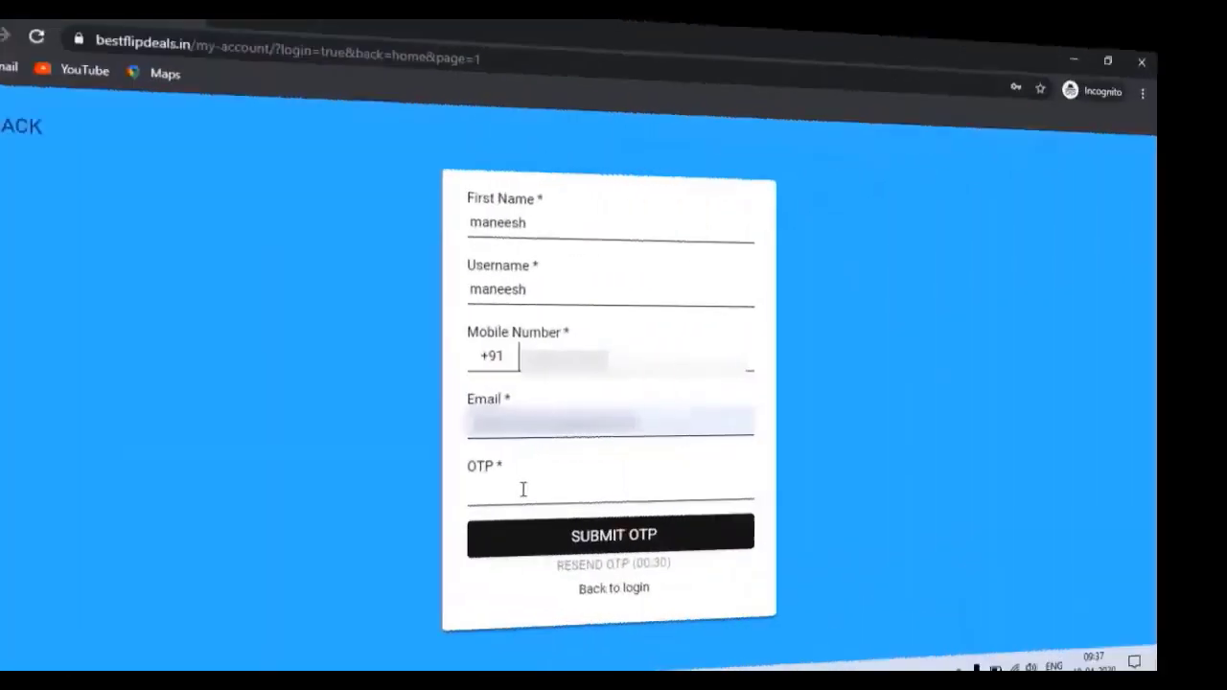
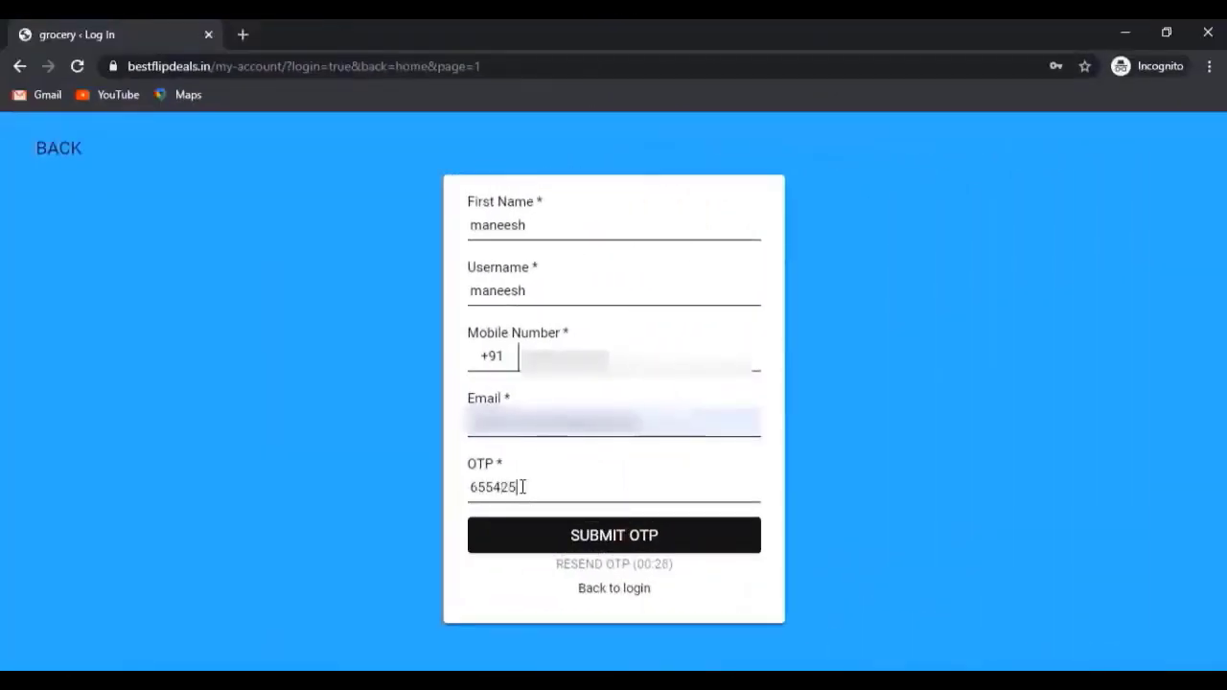
click(562, 548)
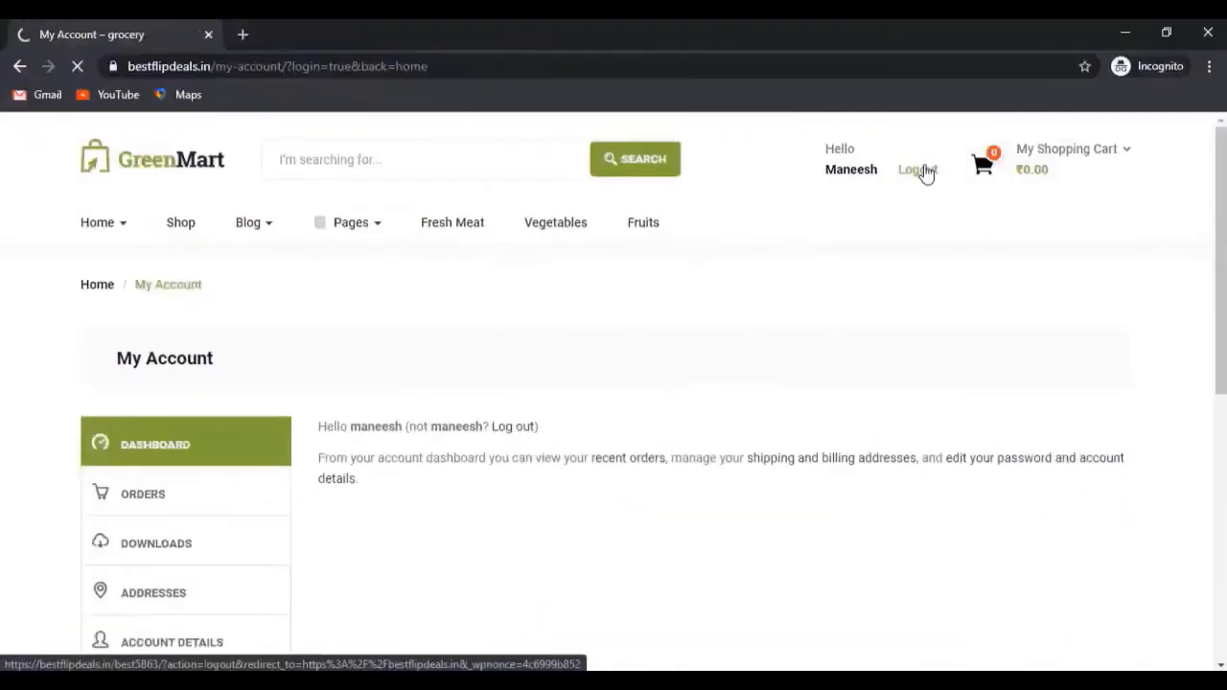
Step: Log out, then log back into the store using the one-time code sent to the phone
click(926, 173)
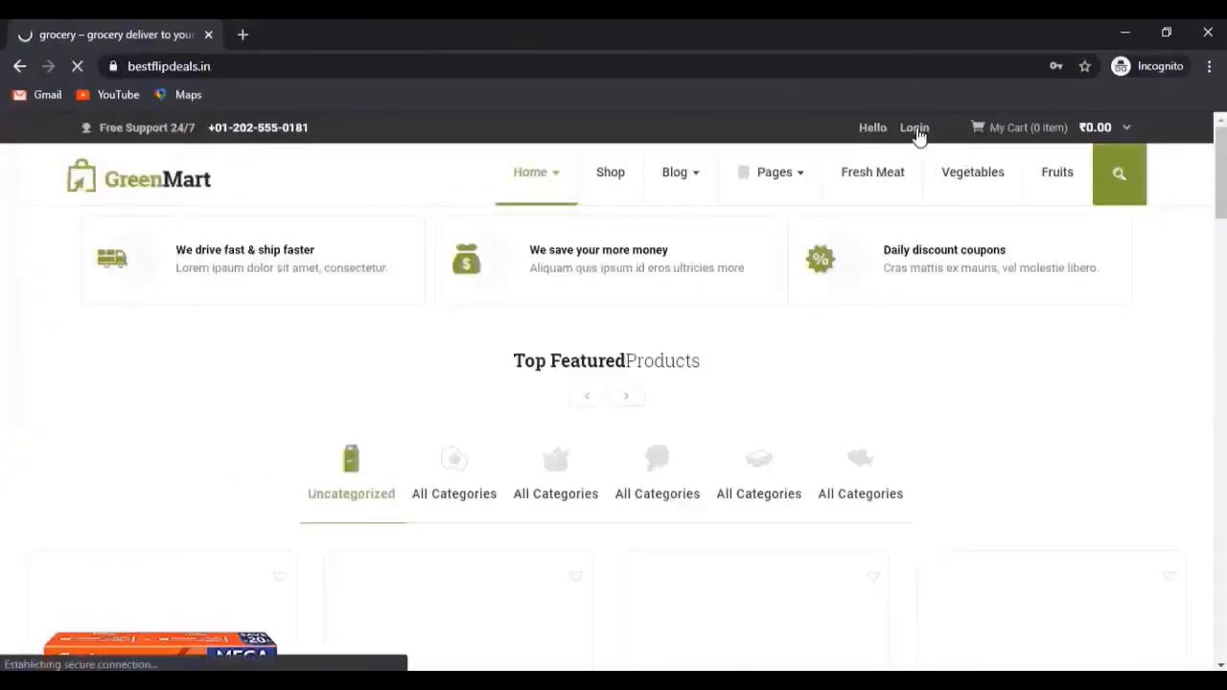
click(915, 129)
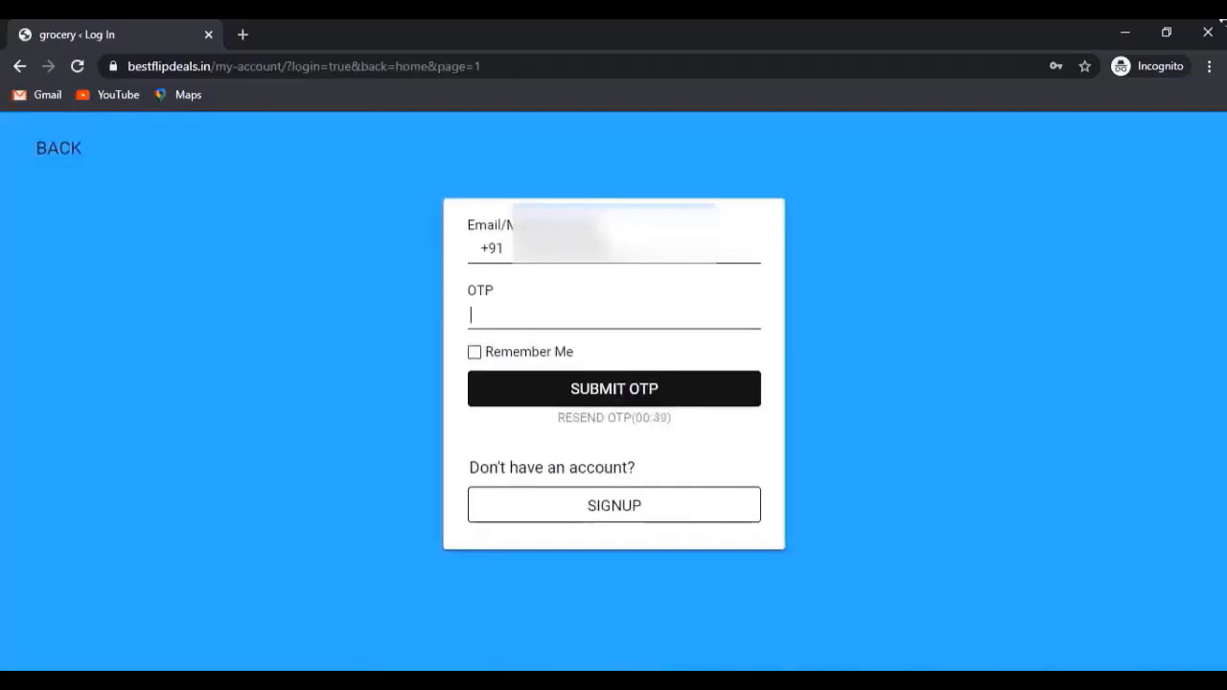
click(615, 391)
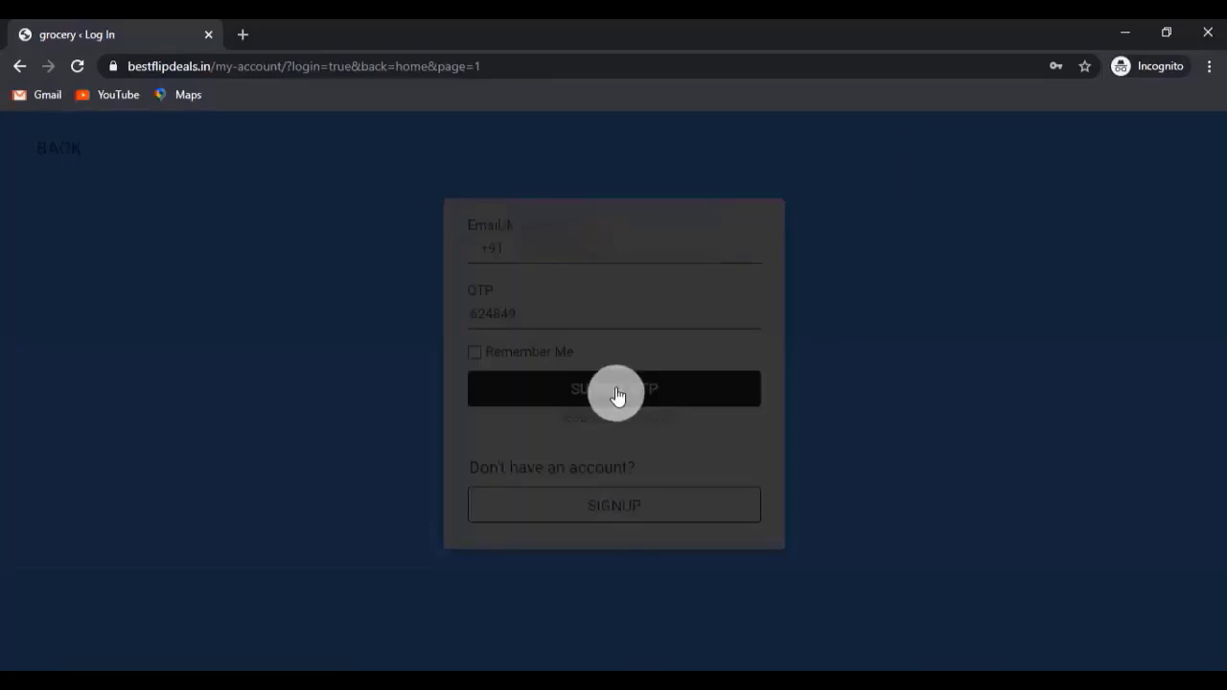